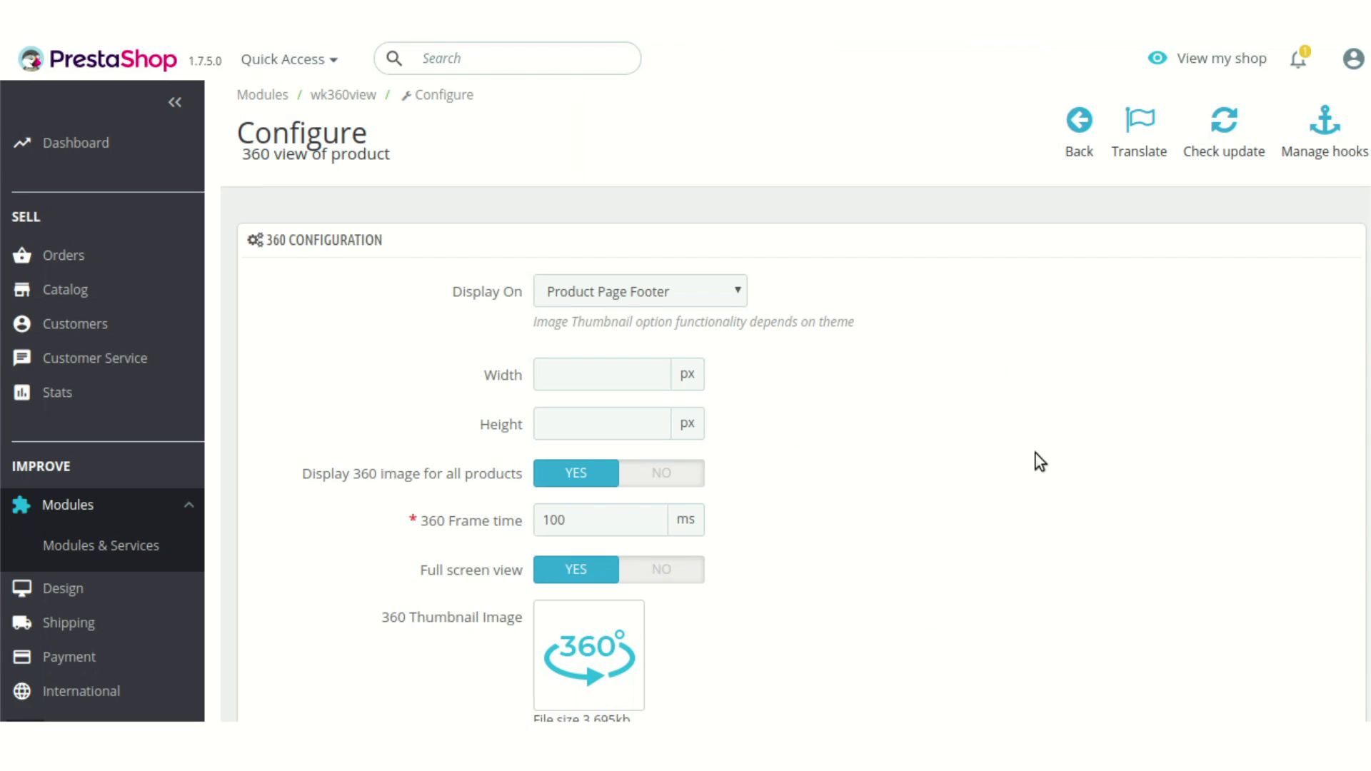
# Keep the 360 view display position on Product Page Footer and save the module configuration.
pyautogui.scroll(-1, 1036, 454)
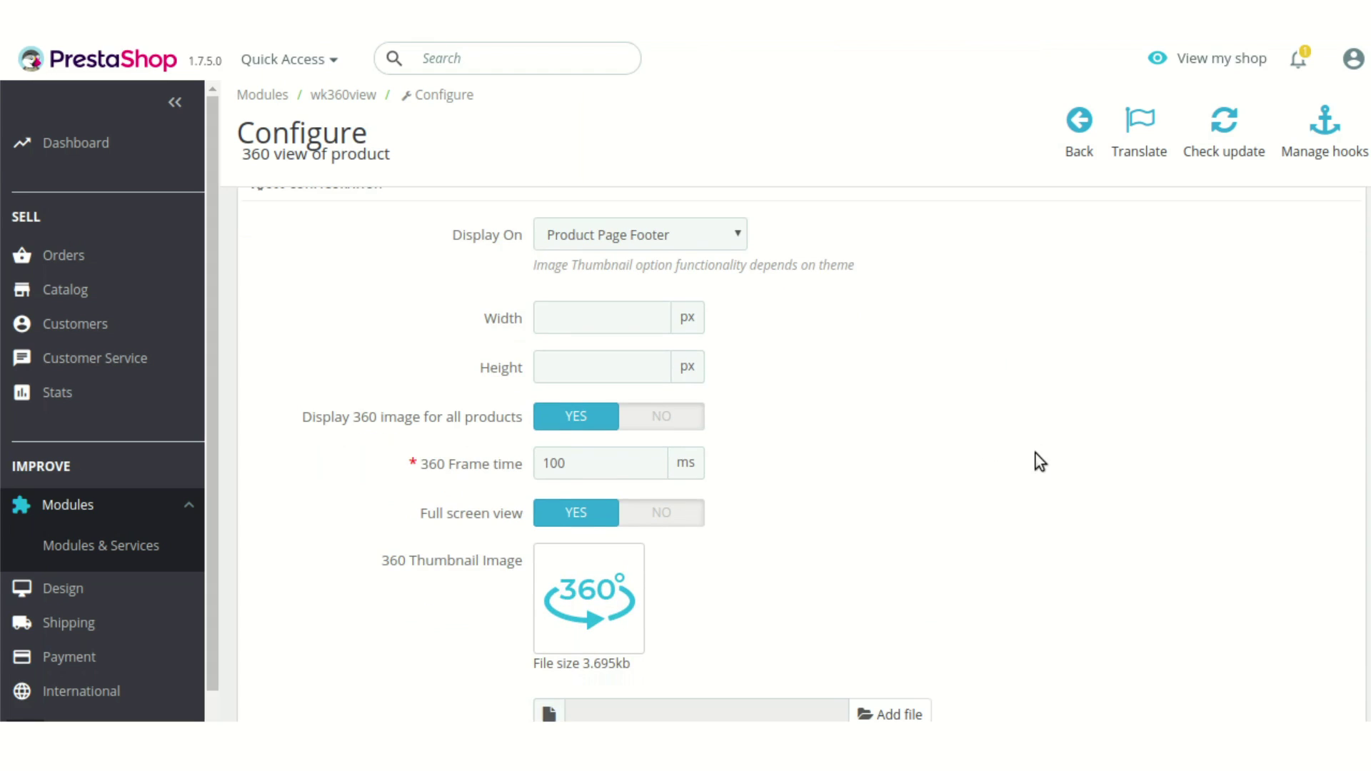
pyautogui.scroll(1, 1036, 453)
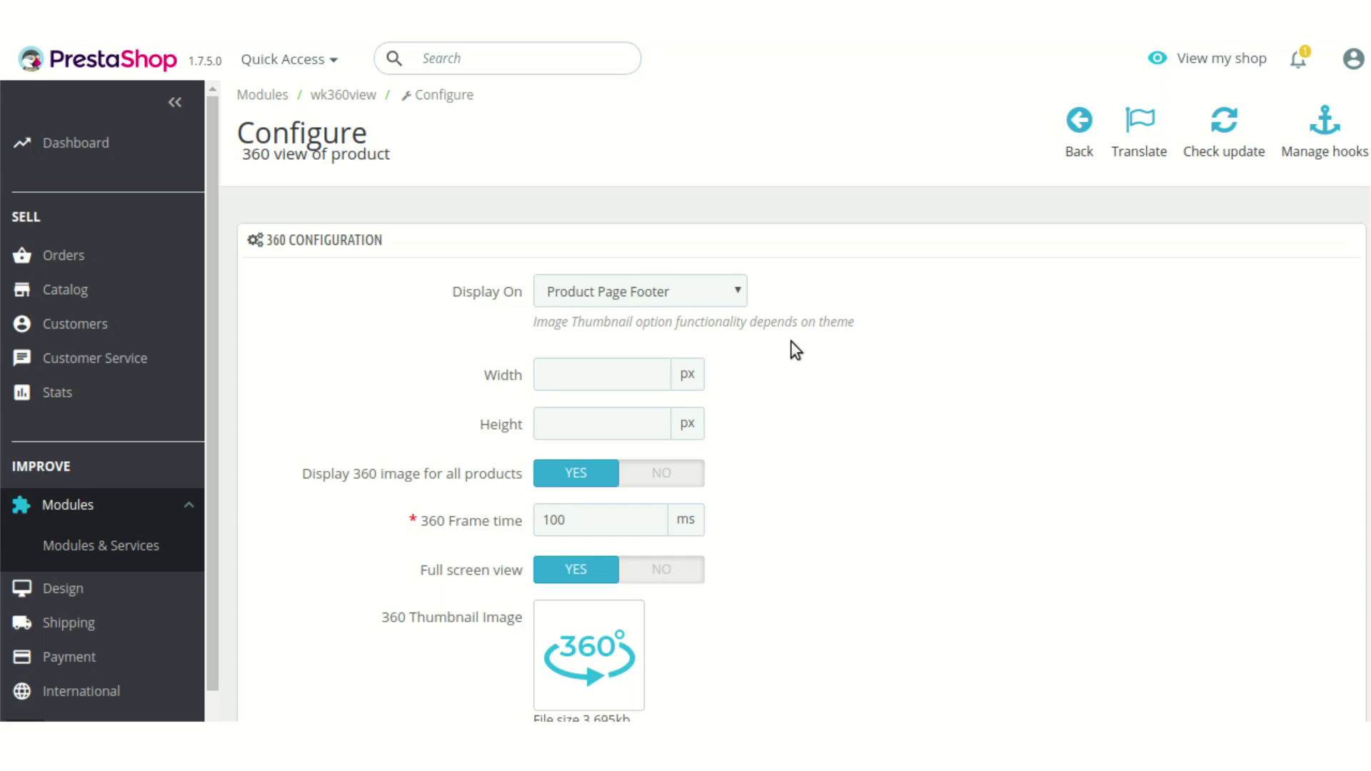
pyautogui.click(737, 295)
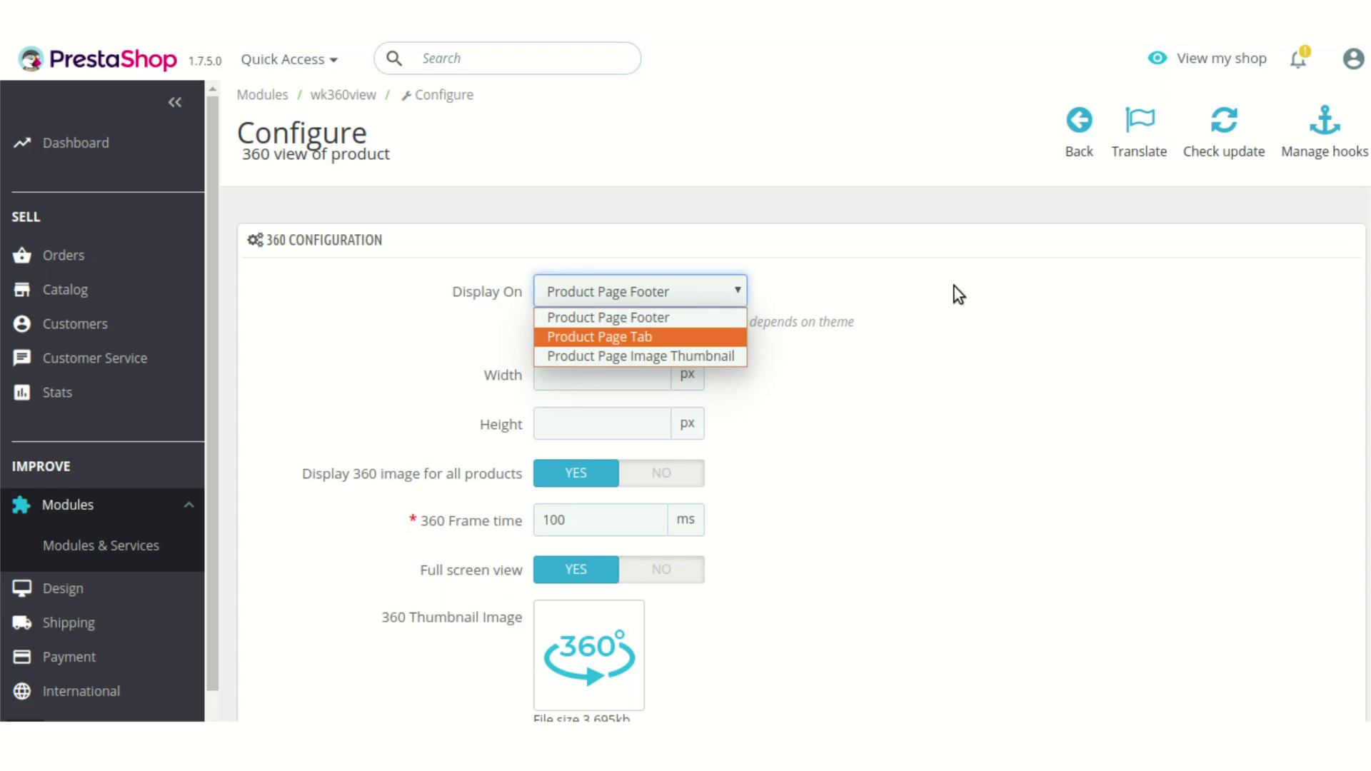
pyautogui.click(724, 303)
pyautogui.scroll(-3, 1143, 328)
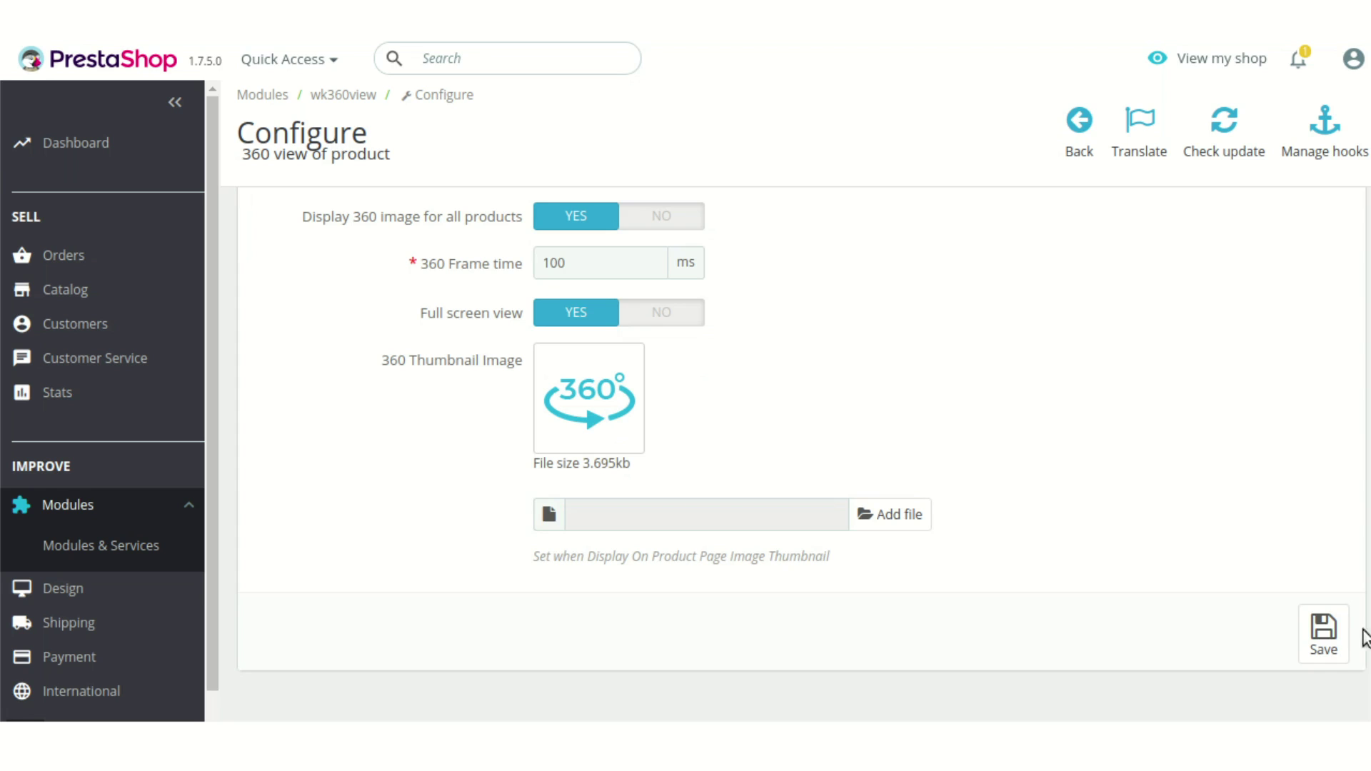
pyautogui.click(1323, 633)
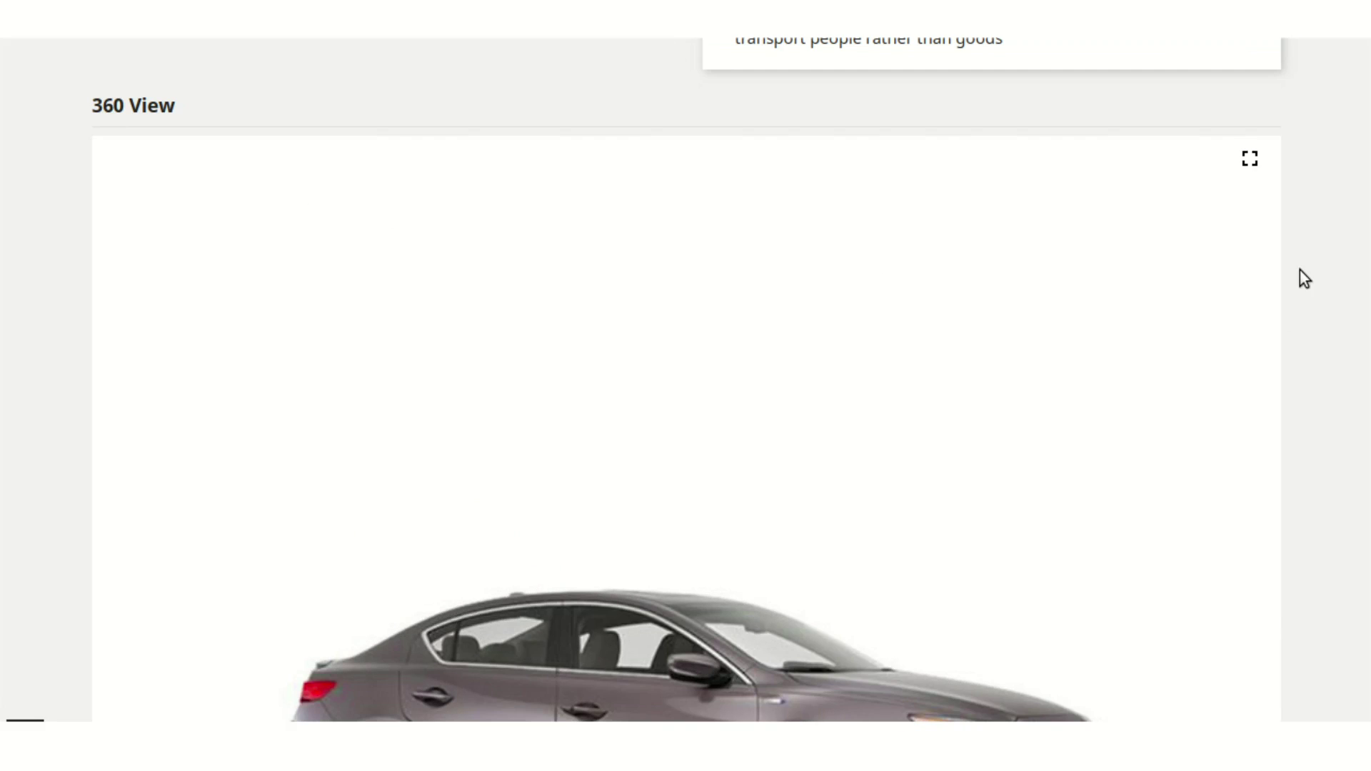
# Look over the car's product page down to its 360 View footer section and toggle the automatic rotation.
pyautogui.scroll(12, 1301, 272)
pyautogui.scroll(-12, 1304, 266)
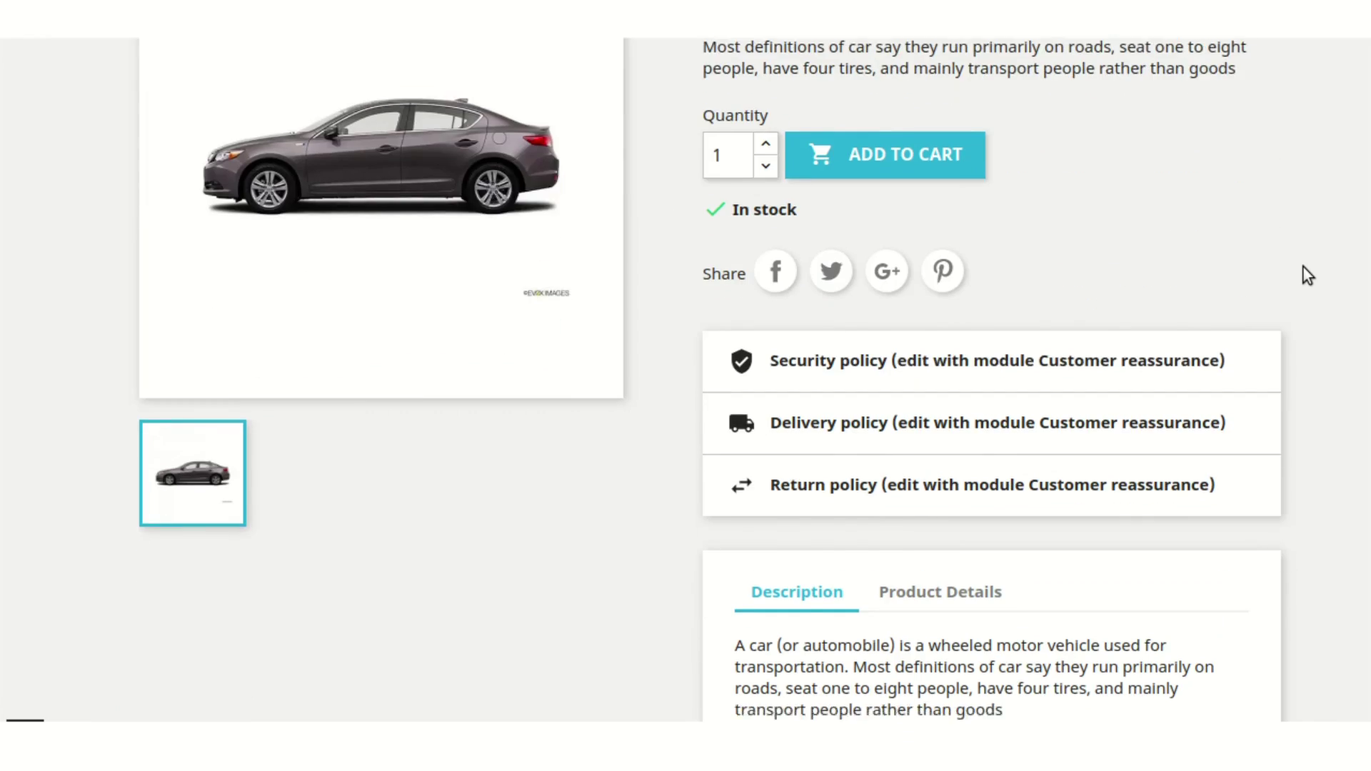
pyautogui.scroll(-3, 1308, 270)
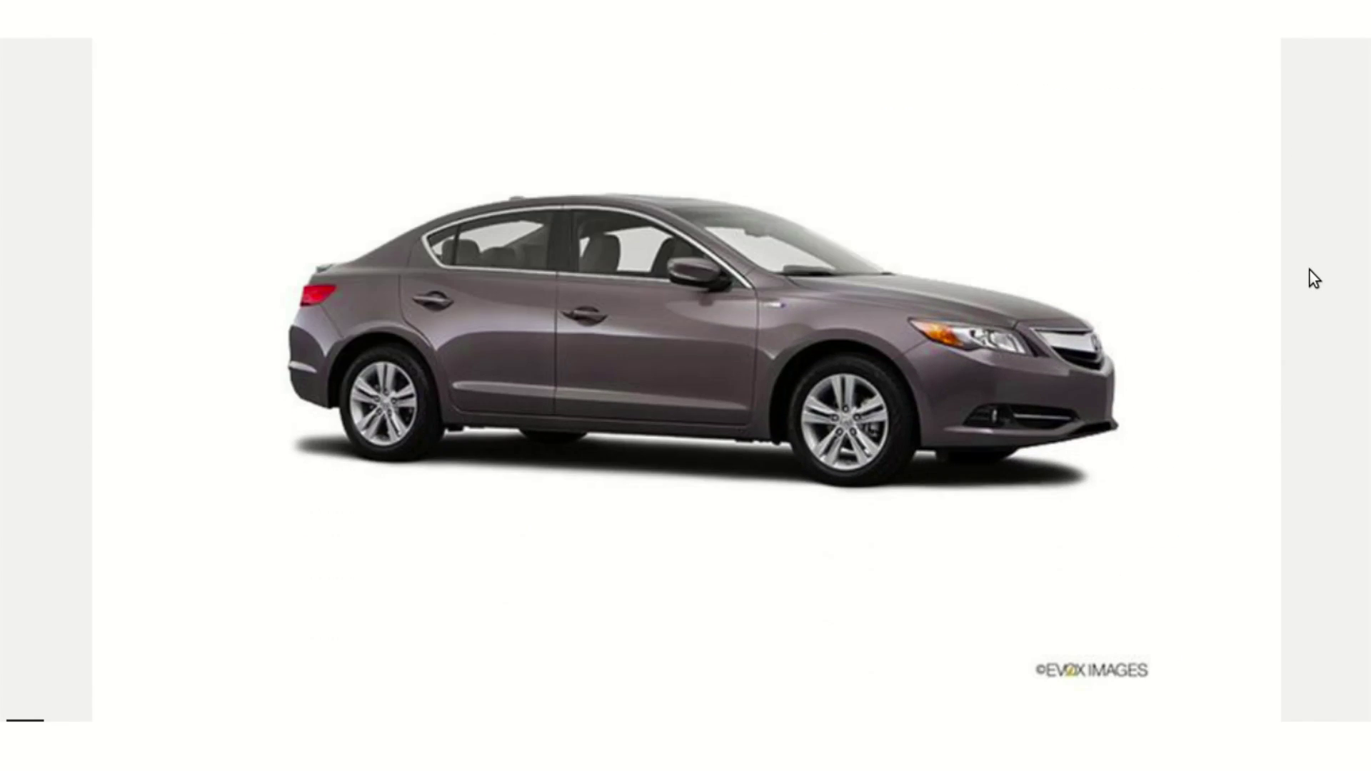
pyautogui.scroll(-4, 1308, 268)
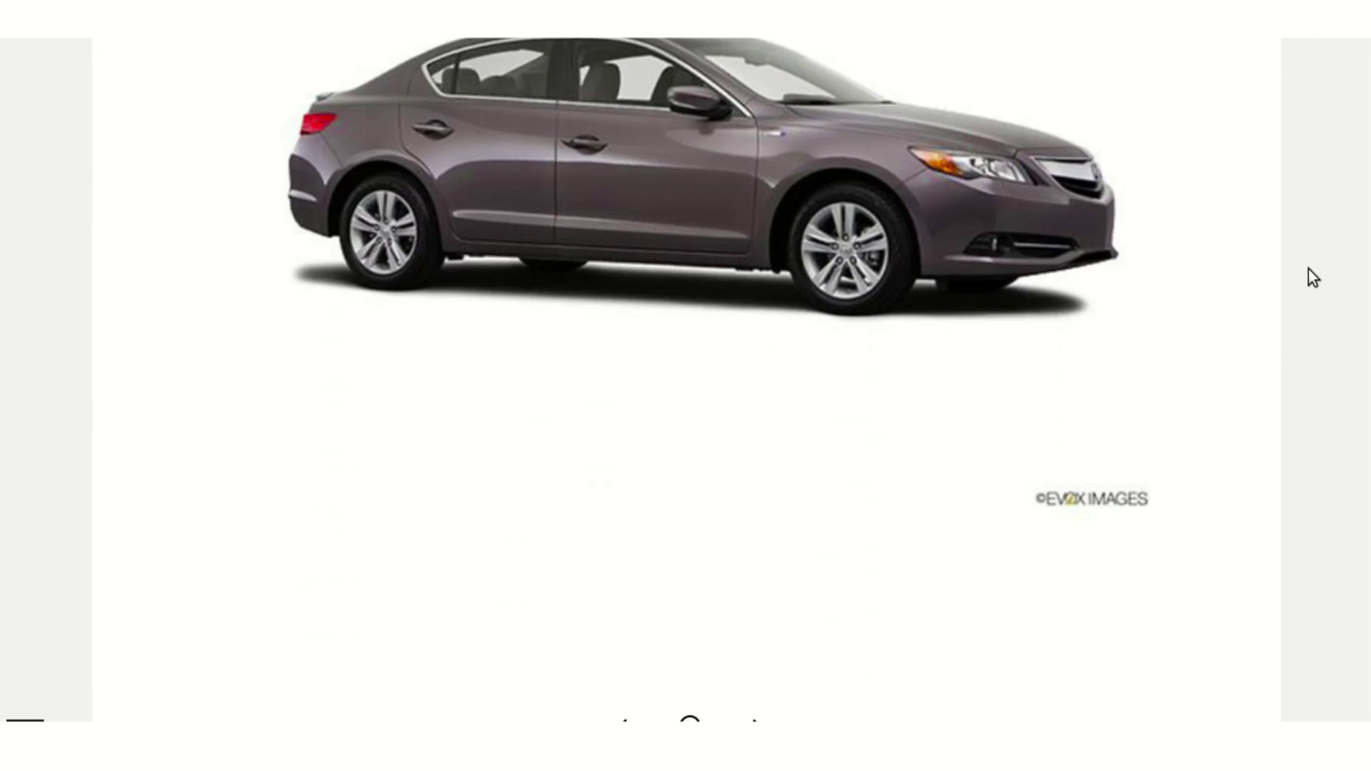
pyautogui.click(690, 670)
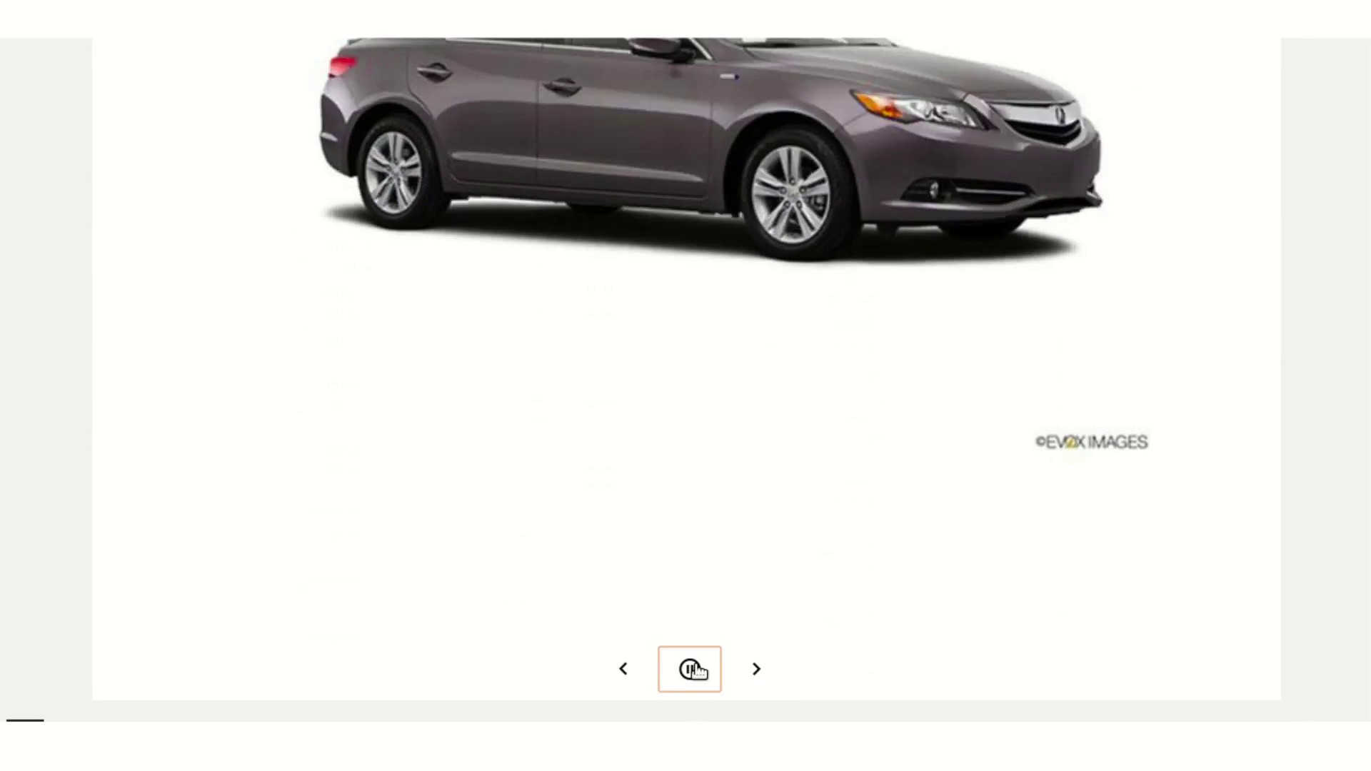
# Toggle the footer 360 View's playback again and rotate the car manually.
pyautogui.scroll(4, 1291, 375)
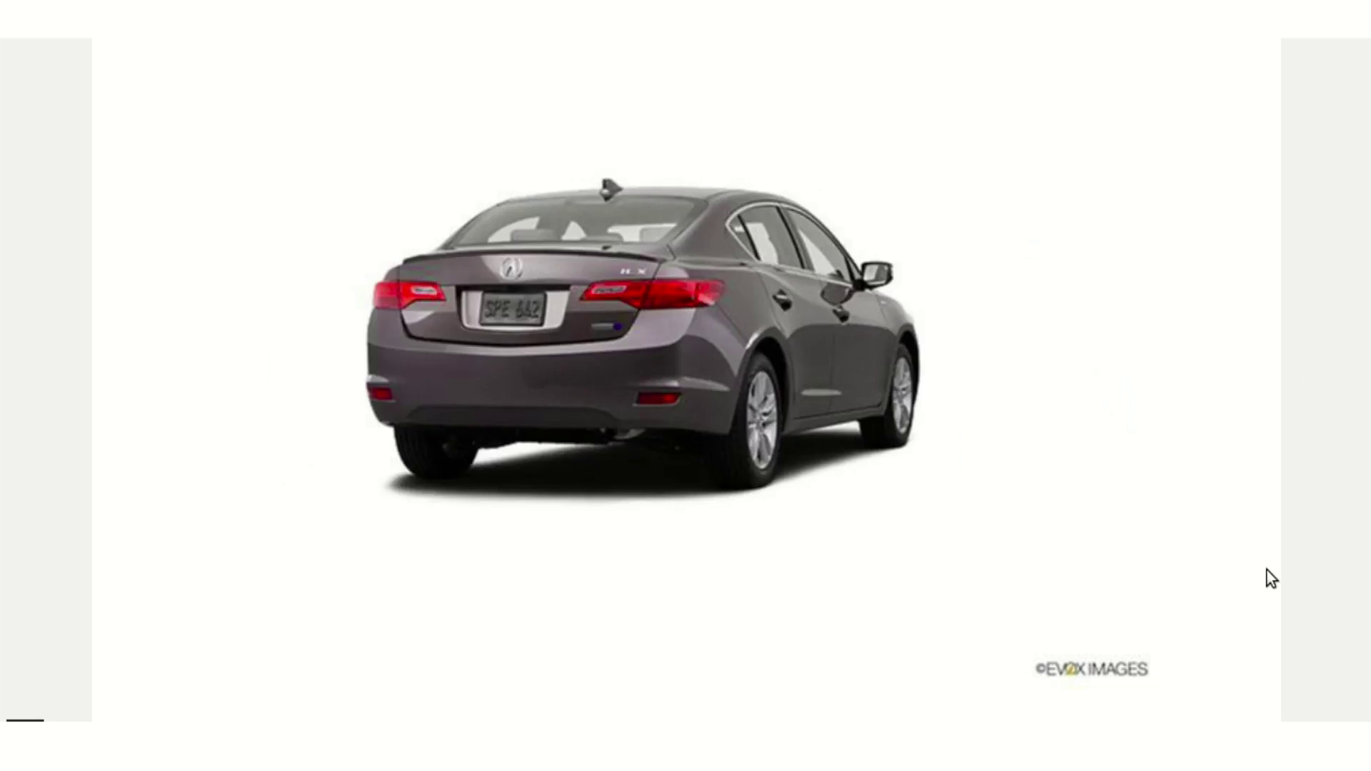
pyautogui.scroll(-4, 704, 611)
pyautogui.click(690, 613)
pyautogui.moveTo(420, 275); pyautogui.dragTo(323, 271)
pyautogui.scroll(6, 86, 220)
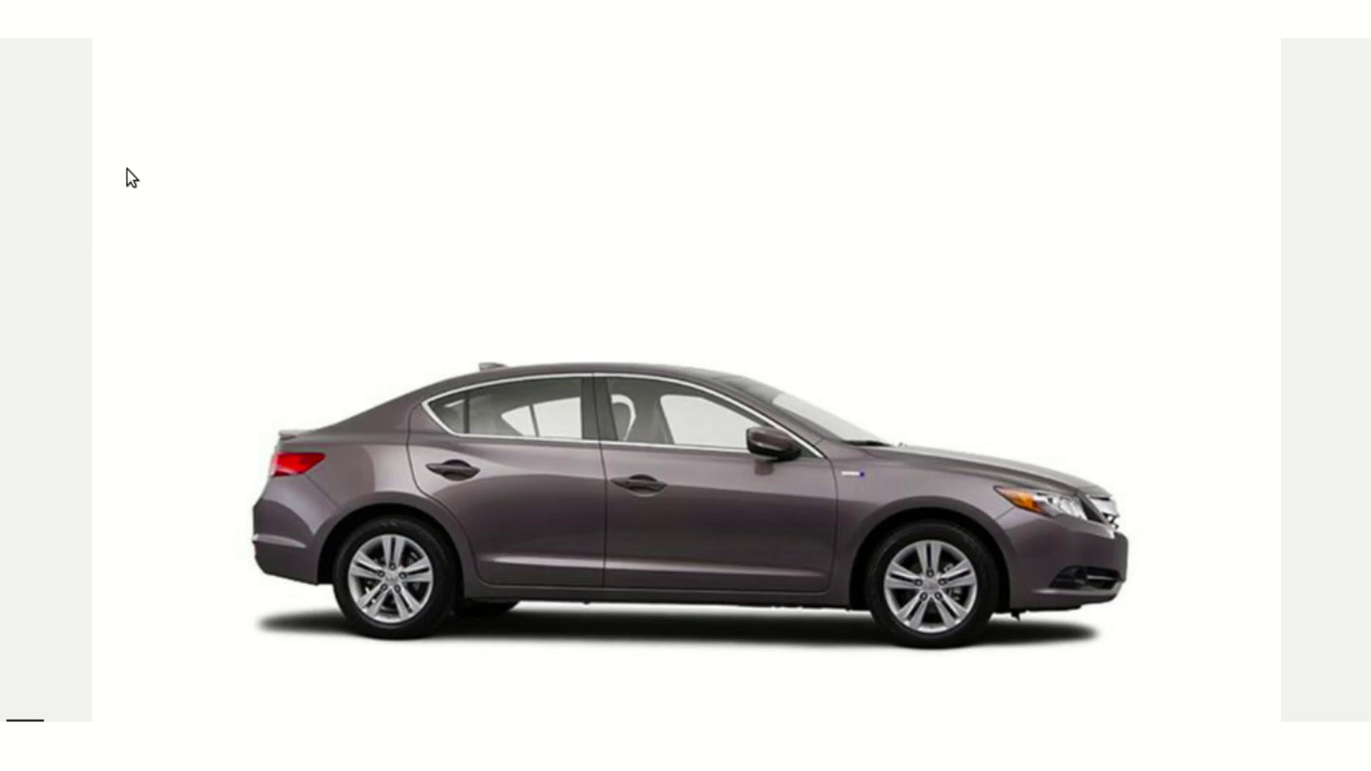
pyautogui.scroll(3, 85, 154)
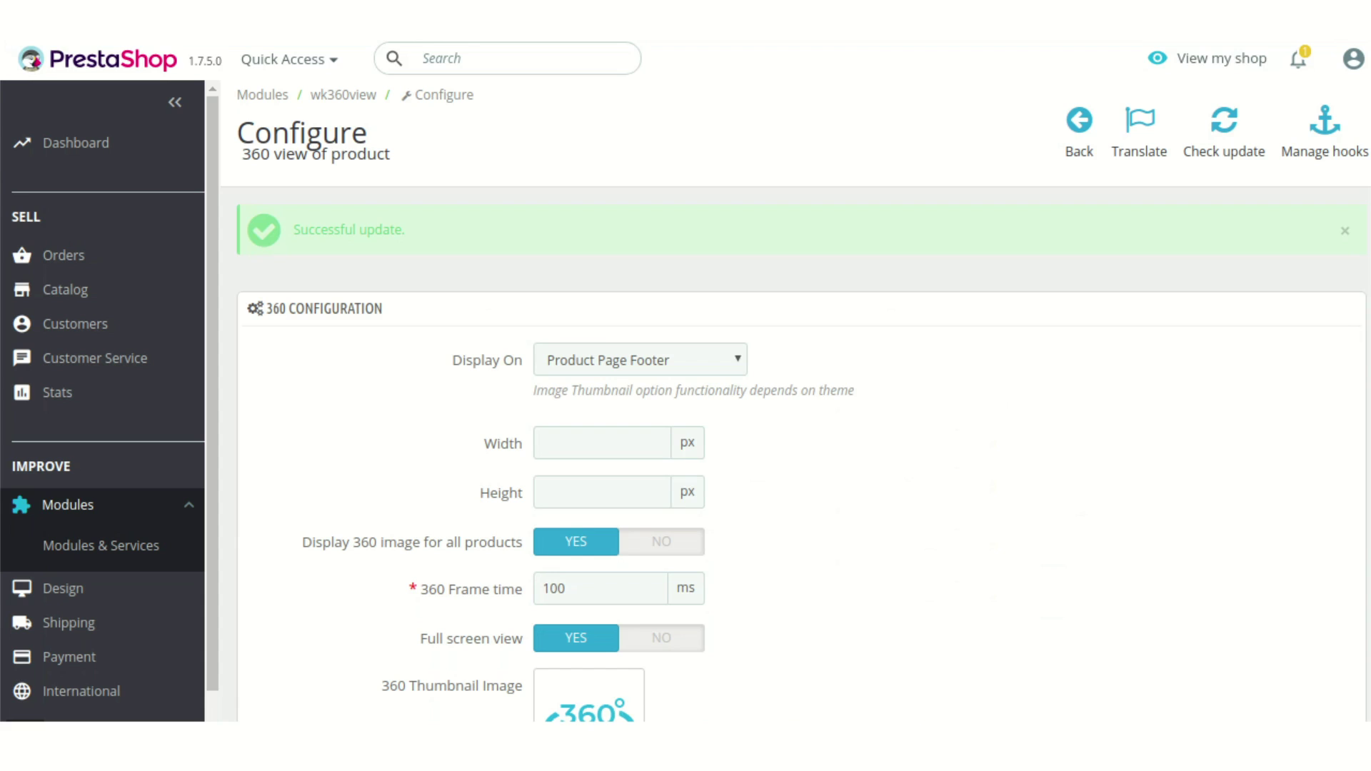
# Review the size, frame time, full screen view and thumbnail image settings in the 360 module configuration.
pyautogui.scroll(-2, 721, 399)
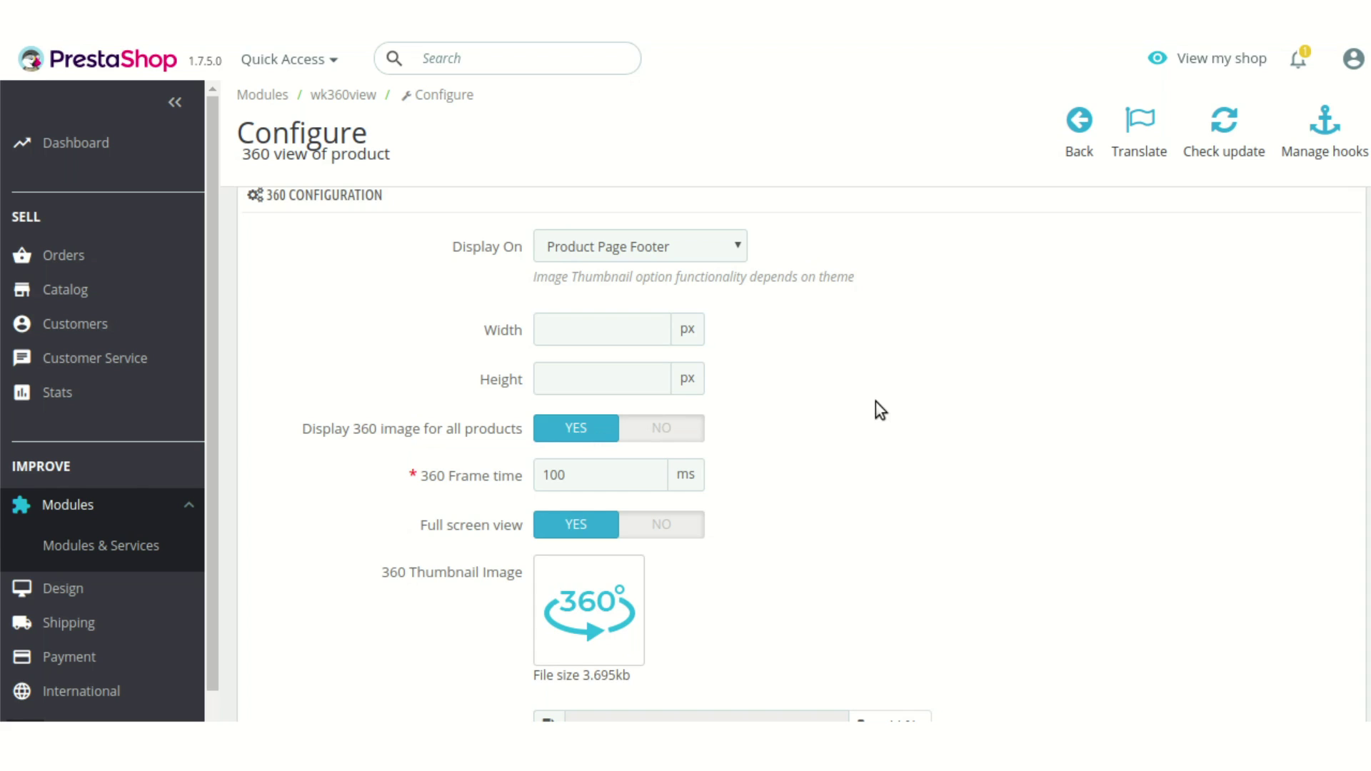
pyautogui.scroll(-1, 875, 410)
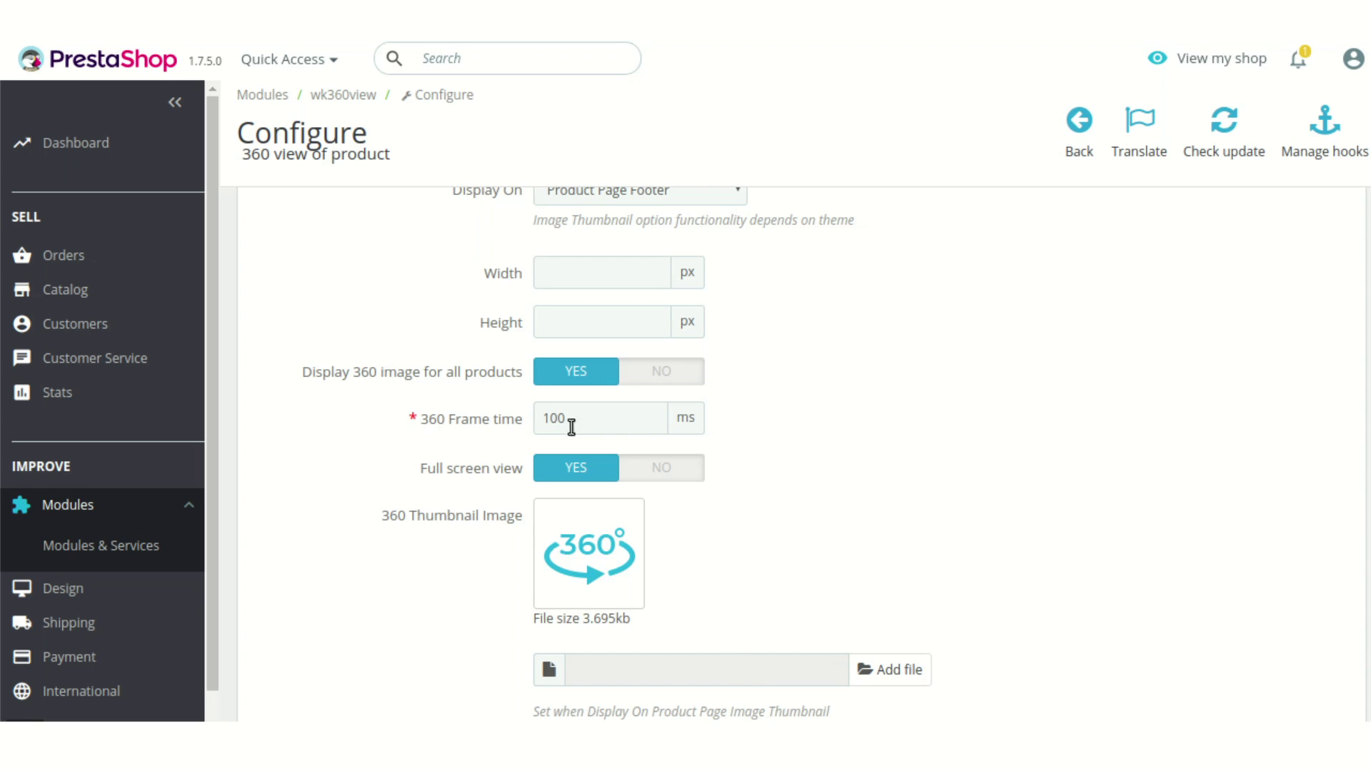
pyautogui.scroll(-1, 737, 406)
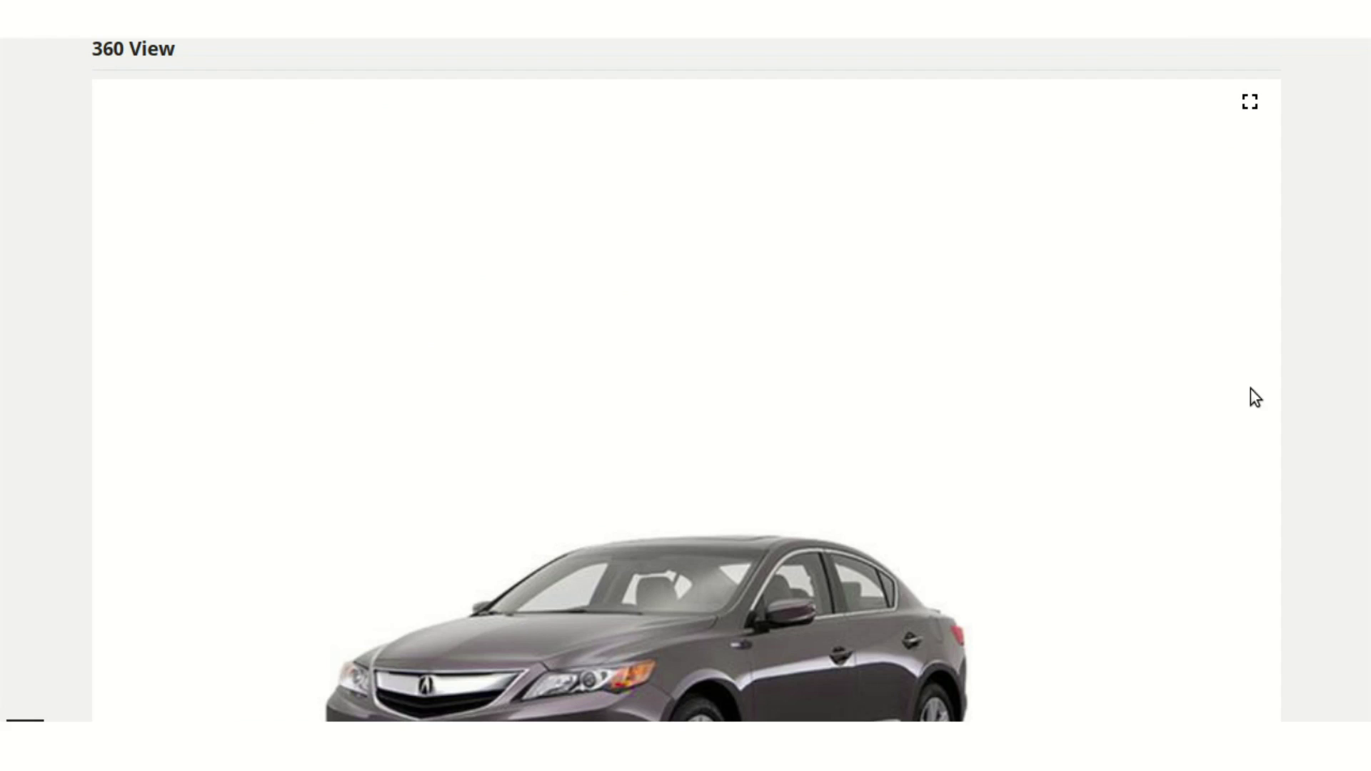
# View the car's footer 360 View in full screen, close it, and rotate the car manually on the product page.
pyautogui.click(1242, 111)
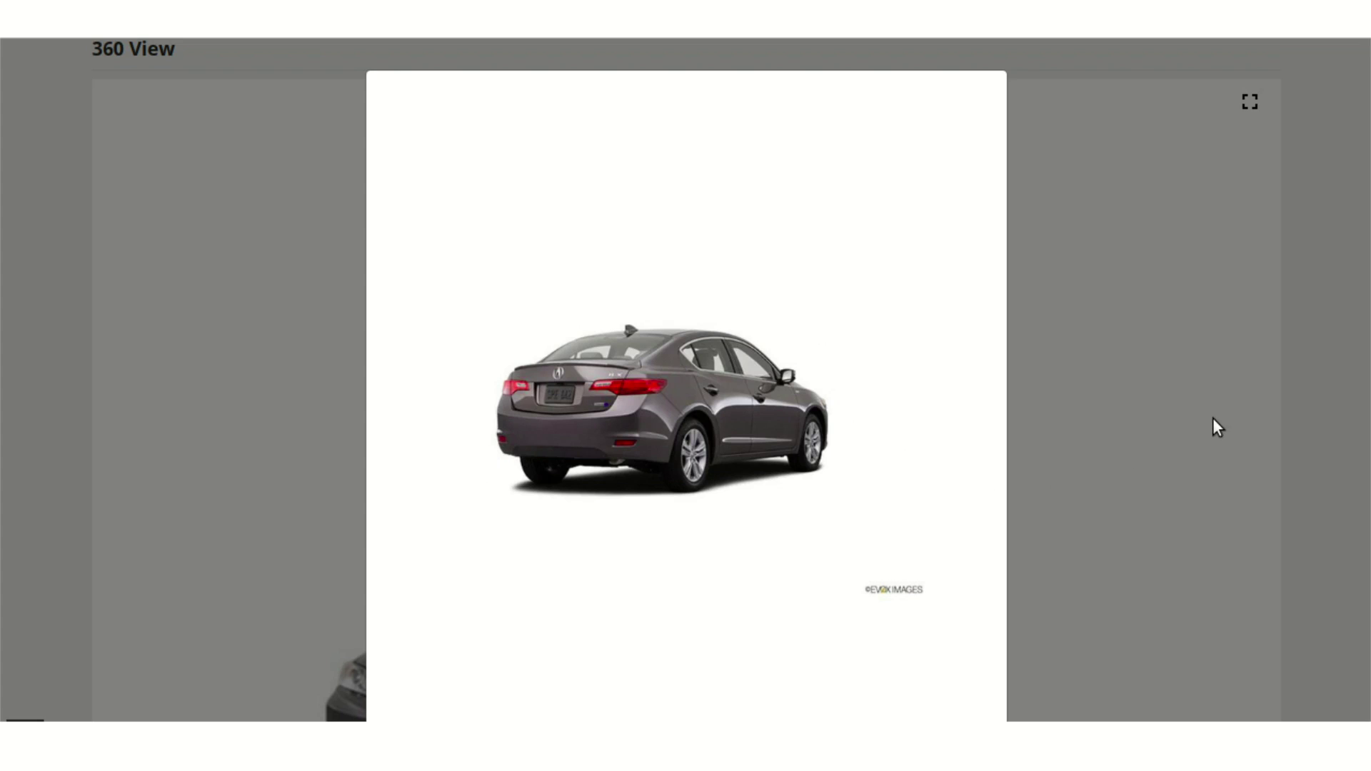
pyautogui.click(1243, 350)
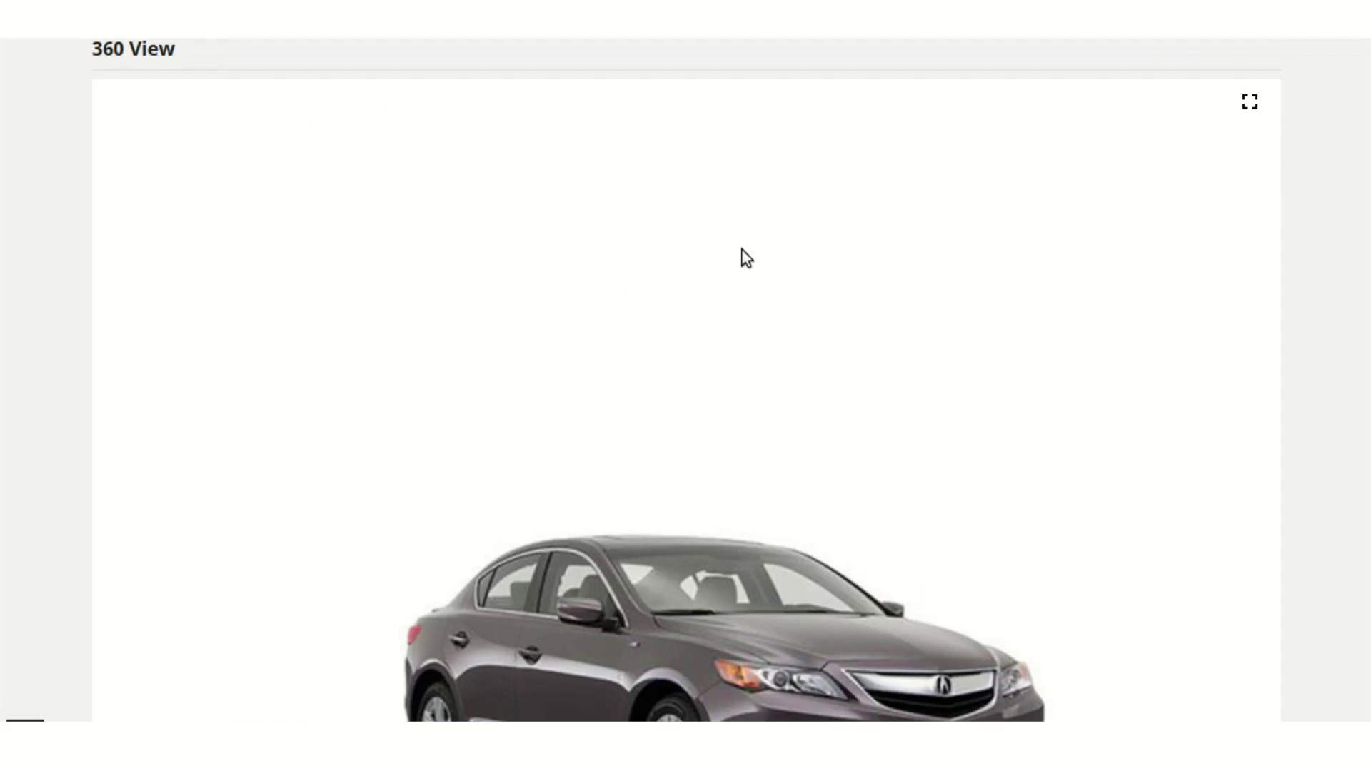
pyautogui.scroll(9, 1305, 208)
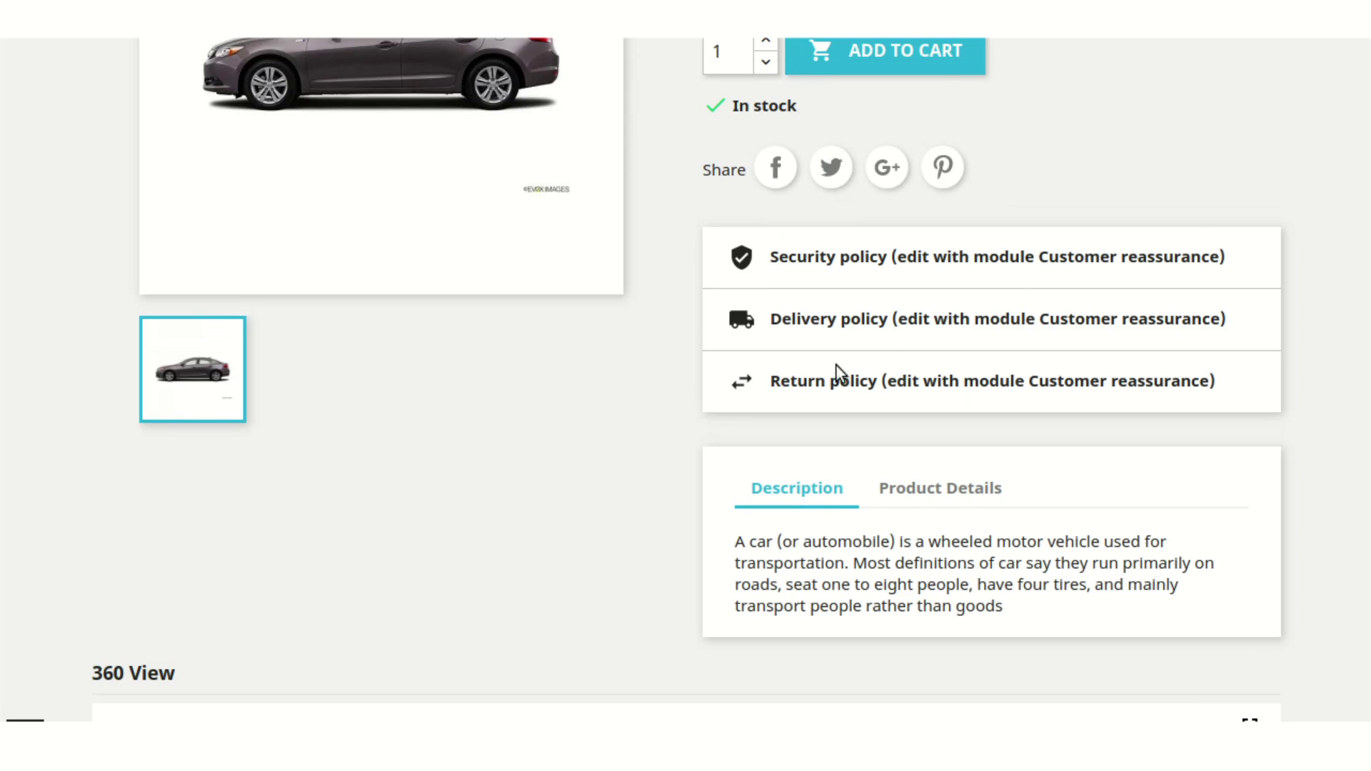
pyautogui.scroll(-9, 894, 335)
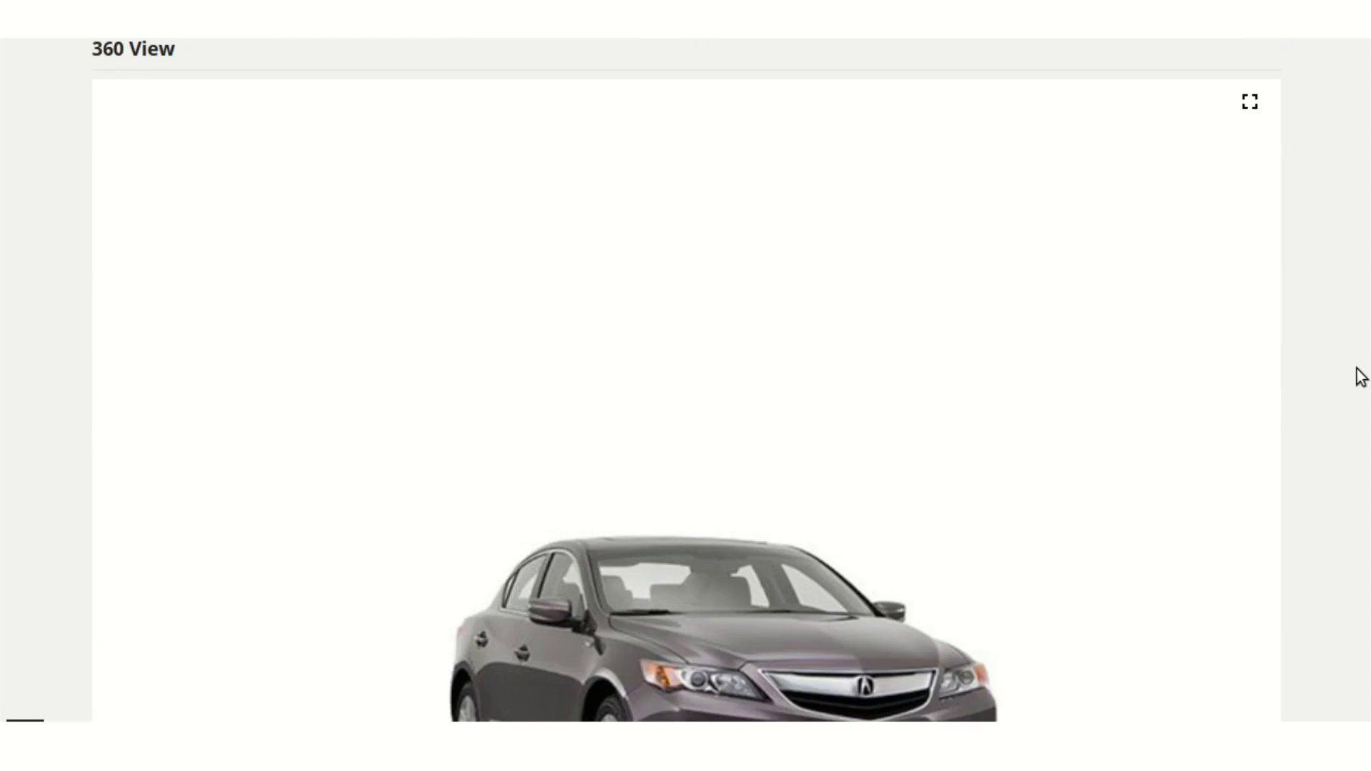
pyautogui.scroll(-4, 1332, 374)
pyautogui.moveTo(1001, 304); pyautogui.dragTo(821, 308)
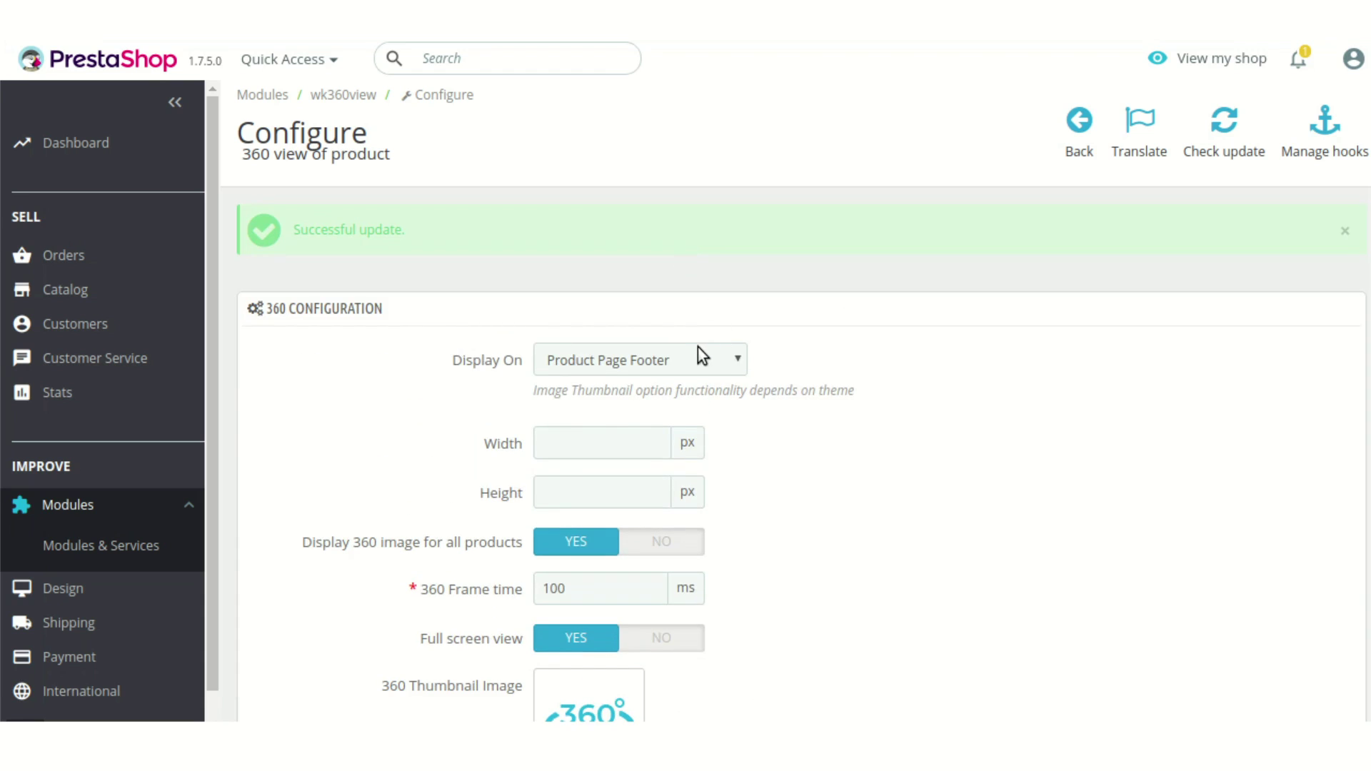
# Set the 360 view to display on Product Page Image Thumbnail and save the configuration.
pyautogui.click(698, 355)
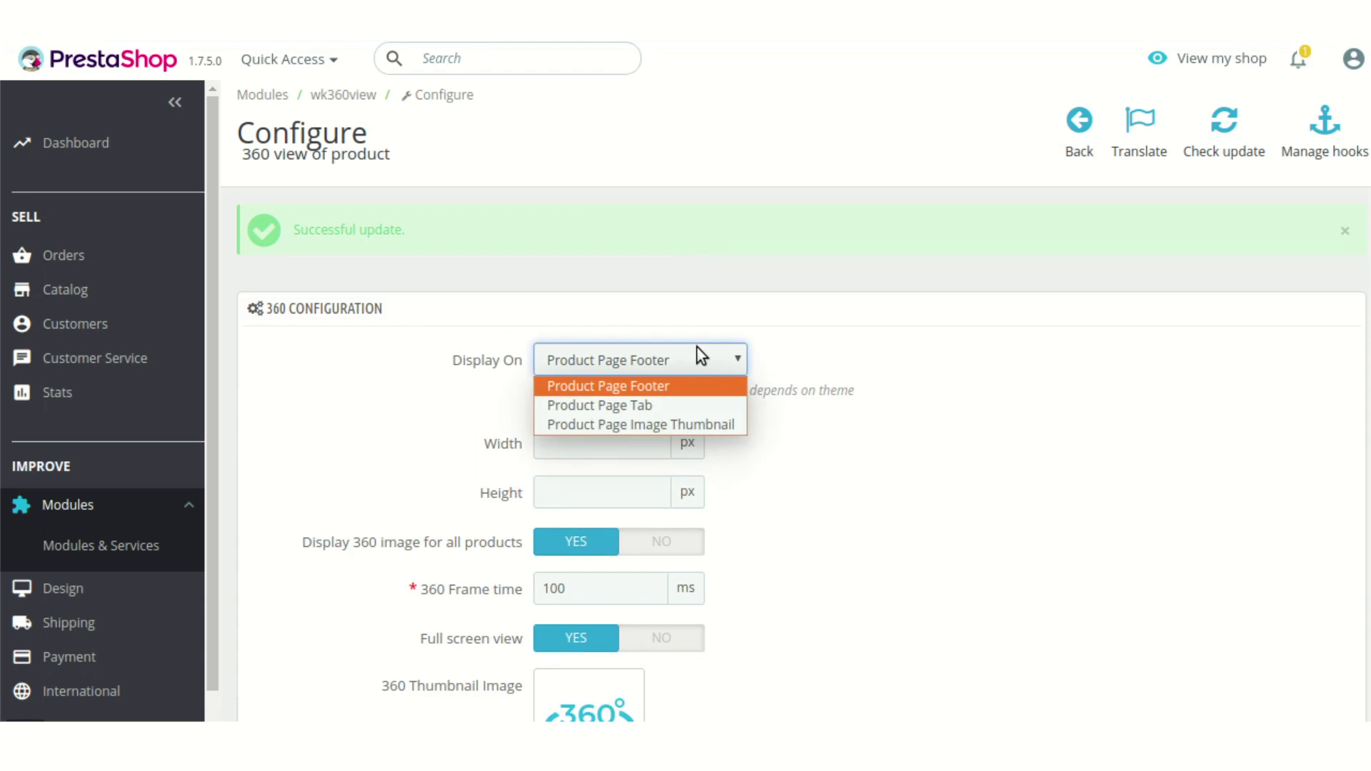
pyautogui.click(705, 423)
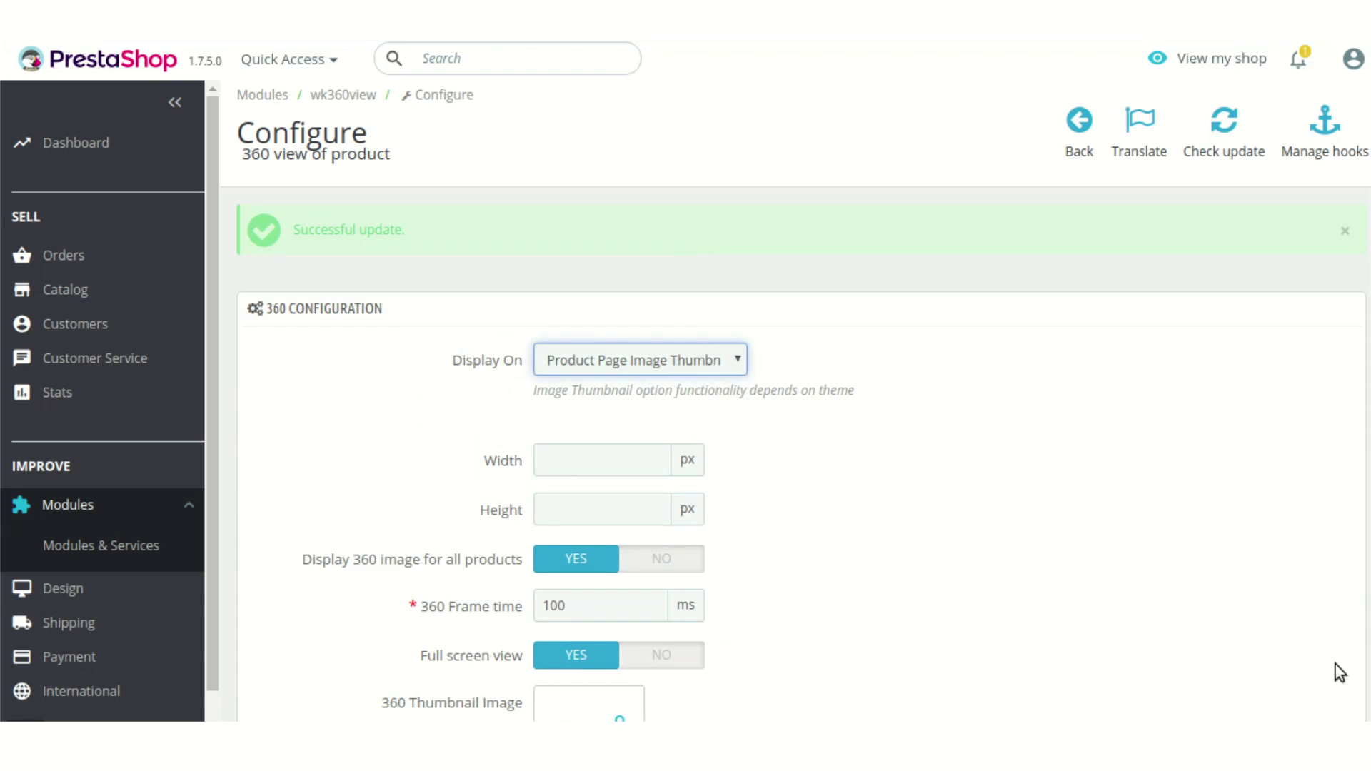
pyautogui.scroll(-5, 1334, 665)
pyautogui.click(1322, 632)
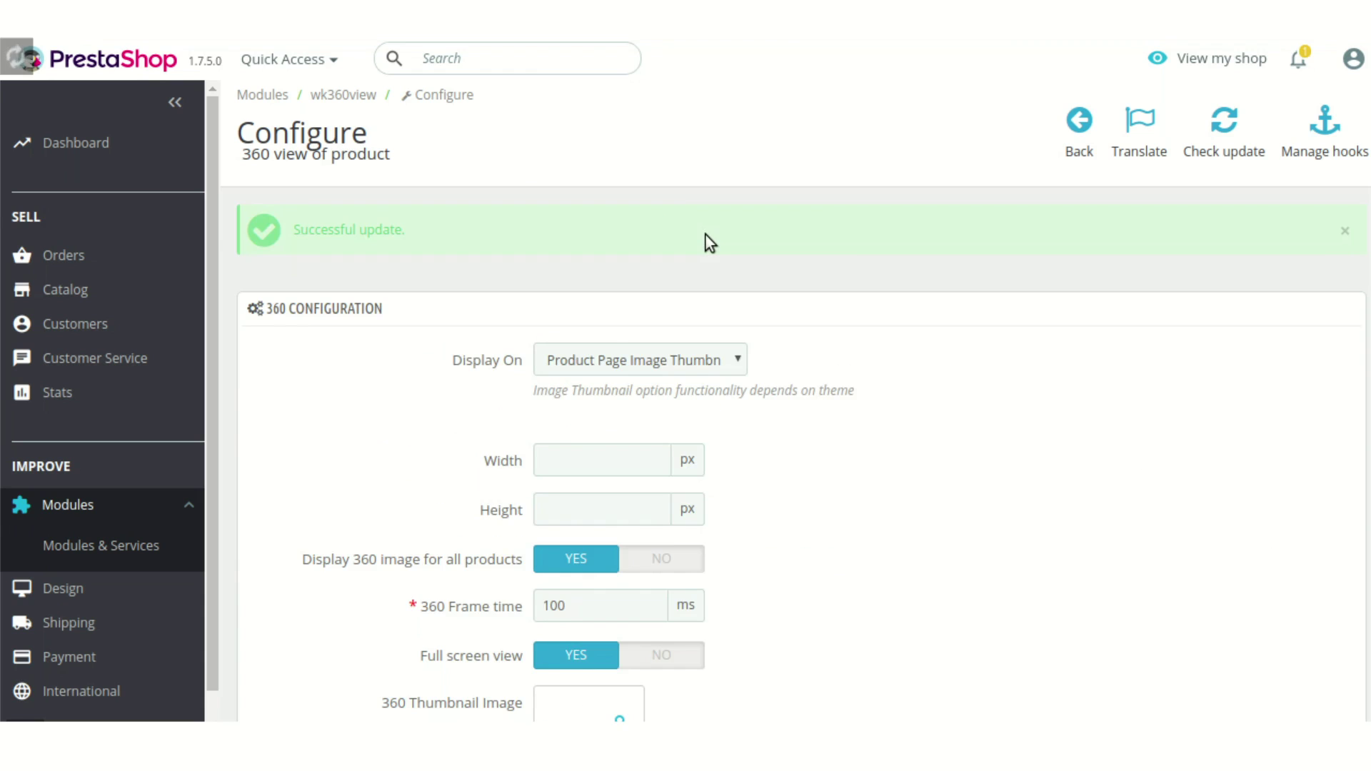
# Open the 360 view from its image thumbnail on the Grey Car (360 view) product page.
pyautogui.scroll(-1, 750, 271)
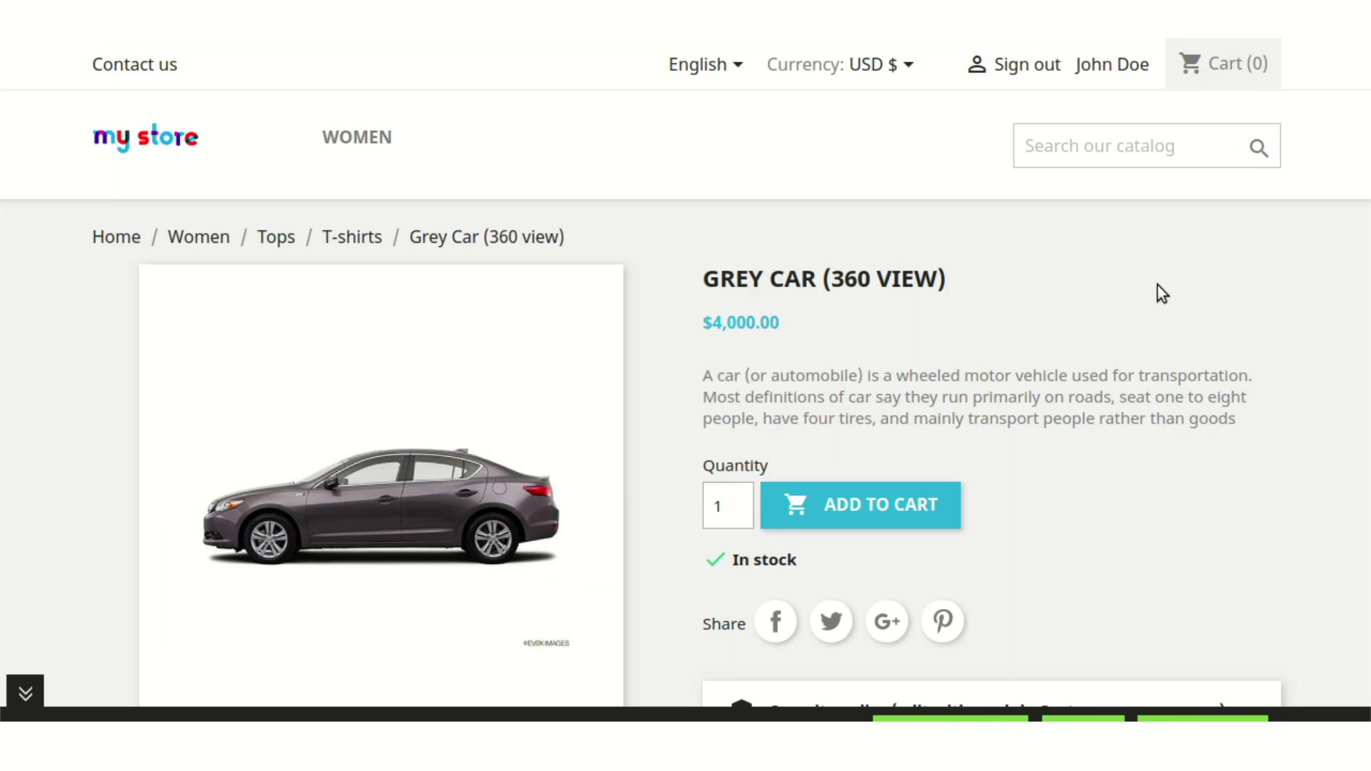
pyautogui.scroll(-5, 1156, 284)
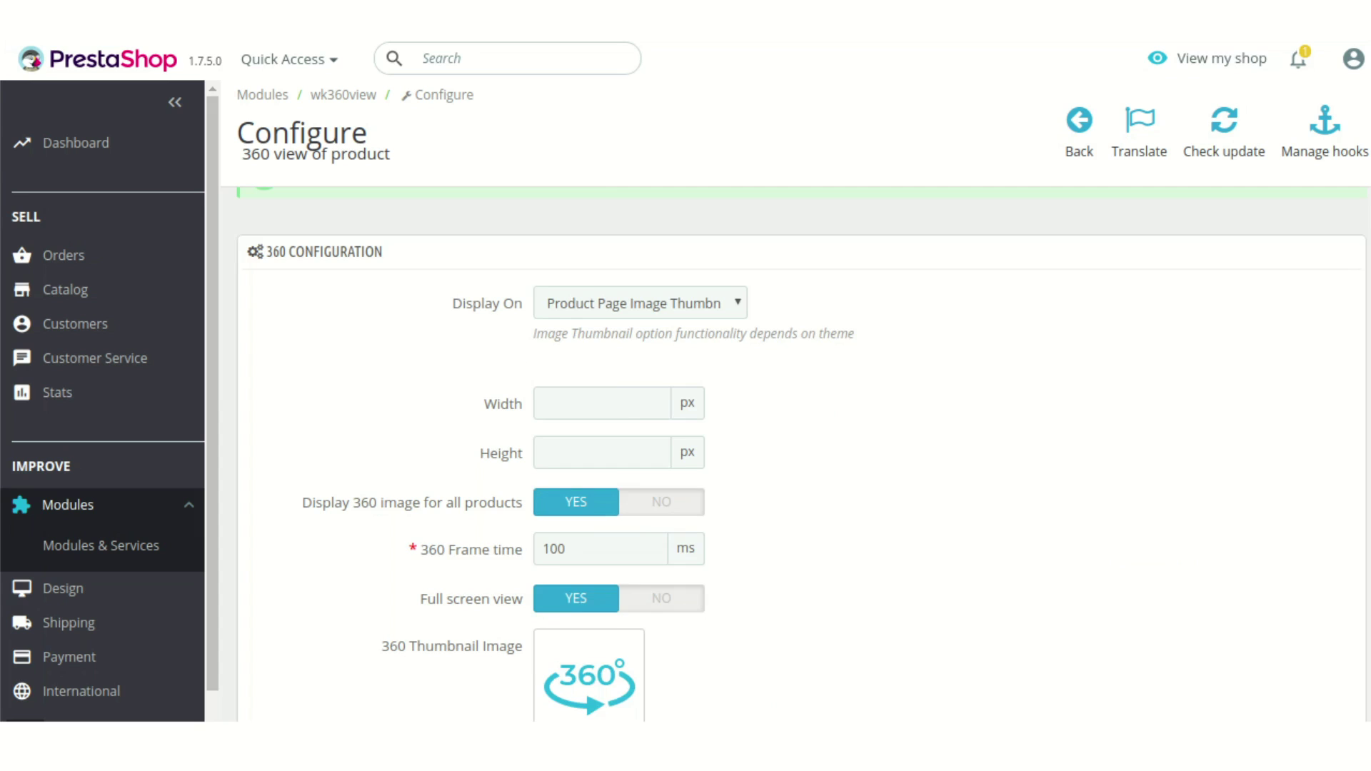
pyautogui.scroll(-3, 630, 357)
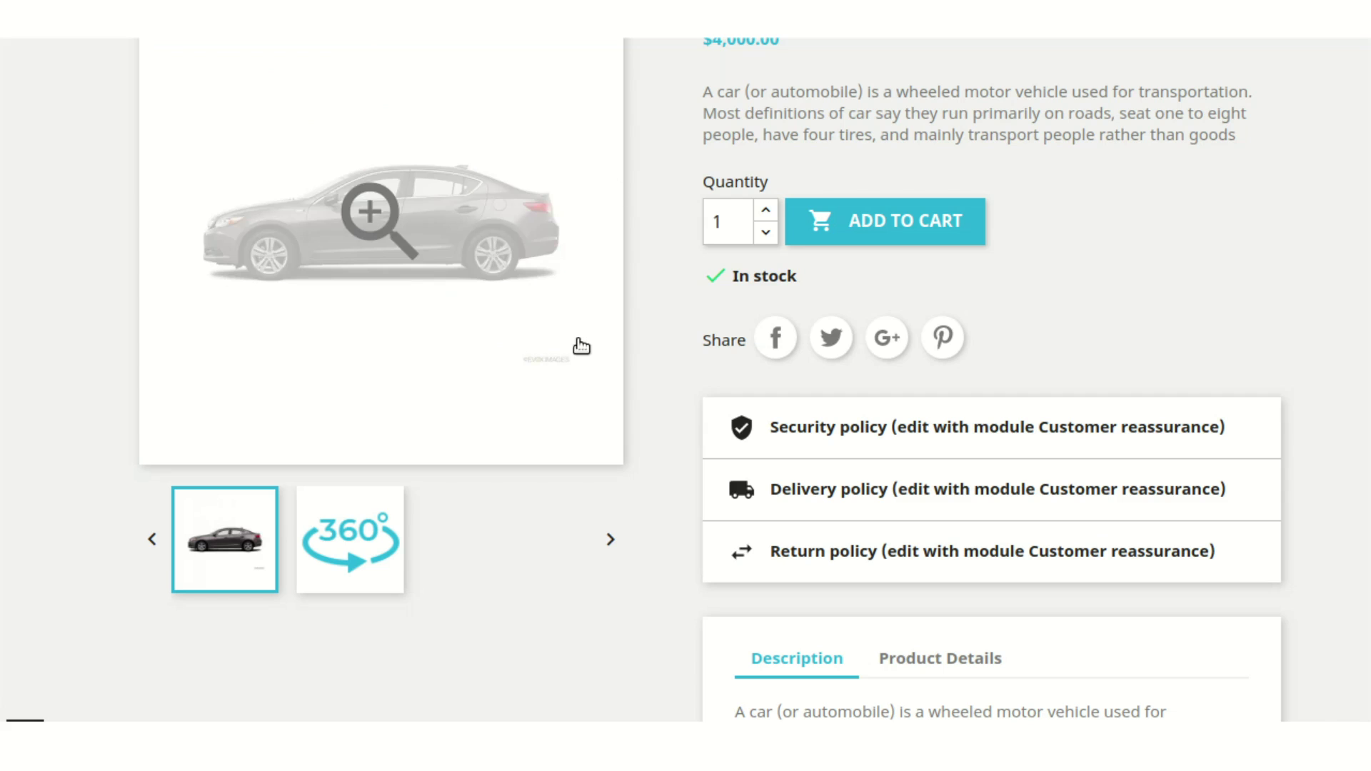
pyautogui.scroll(2, 539, 359)
pyautogui.scroll(-2, 529, 465)
pyautogui.click(350, 483)
pyautogui.scroll(5, 466, 475)
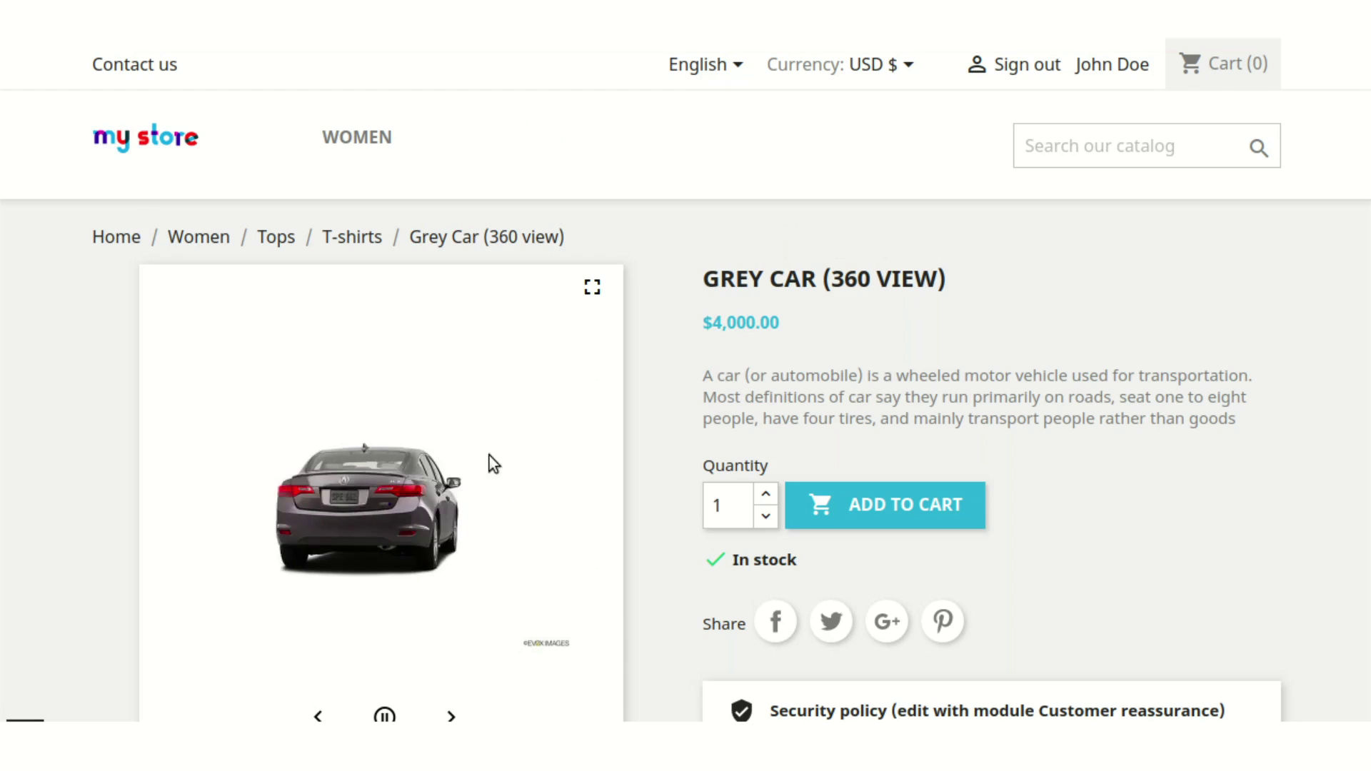
# Inspect the thumbnail-based 360 view on the product page and pause its rotation.
pyautogui.scroll(-8, 1188, 464)
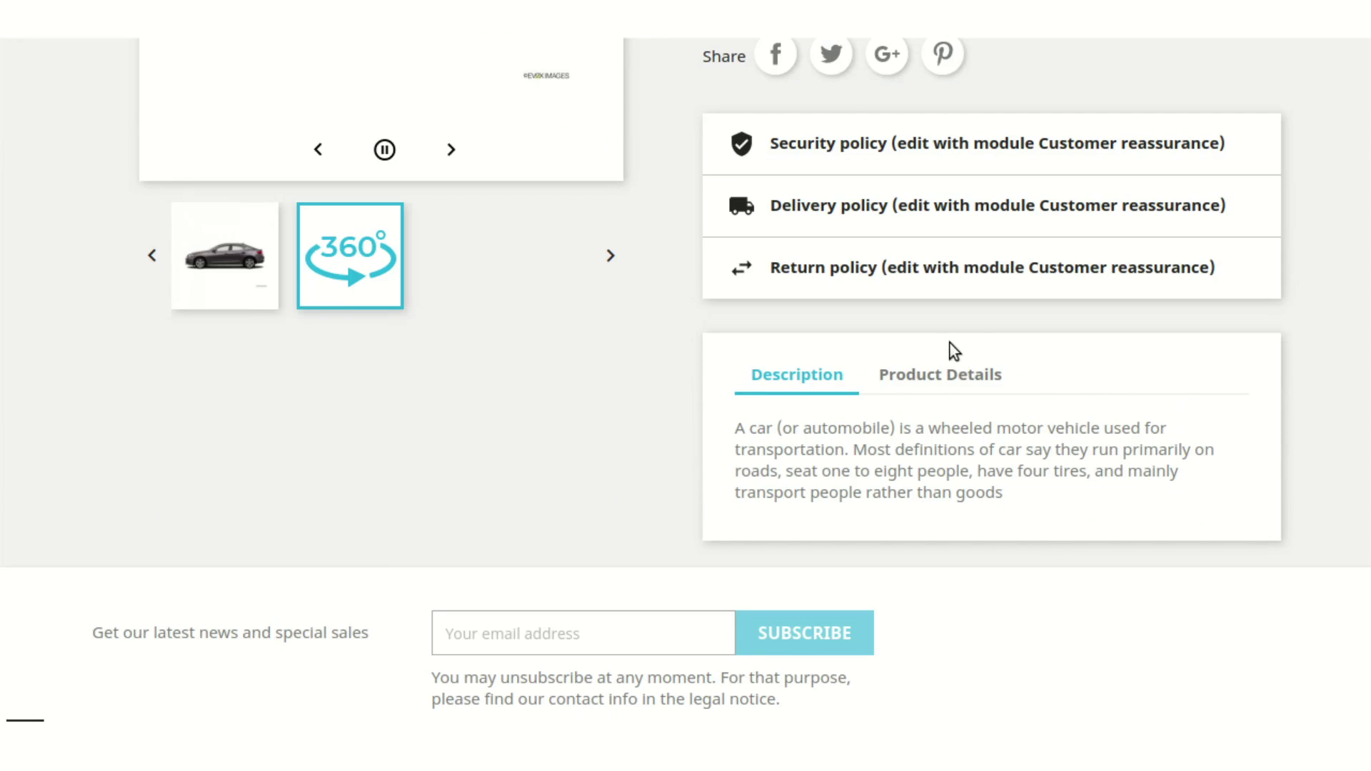
pyautogui.scroll(4, 954, 350)
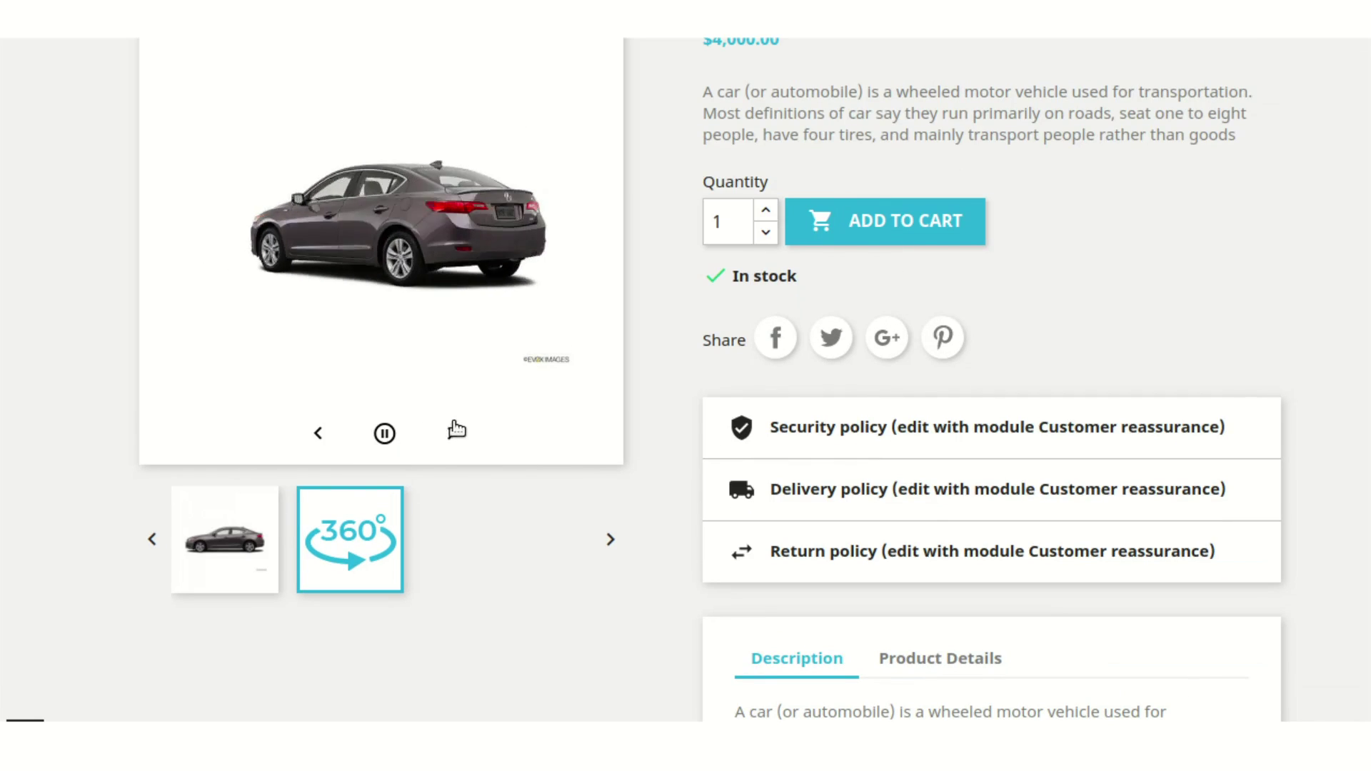
pyautogui.scroll(2, 484, 407)
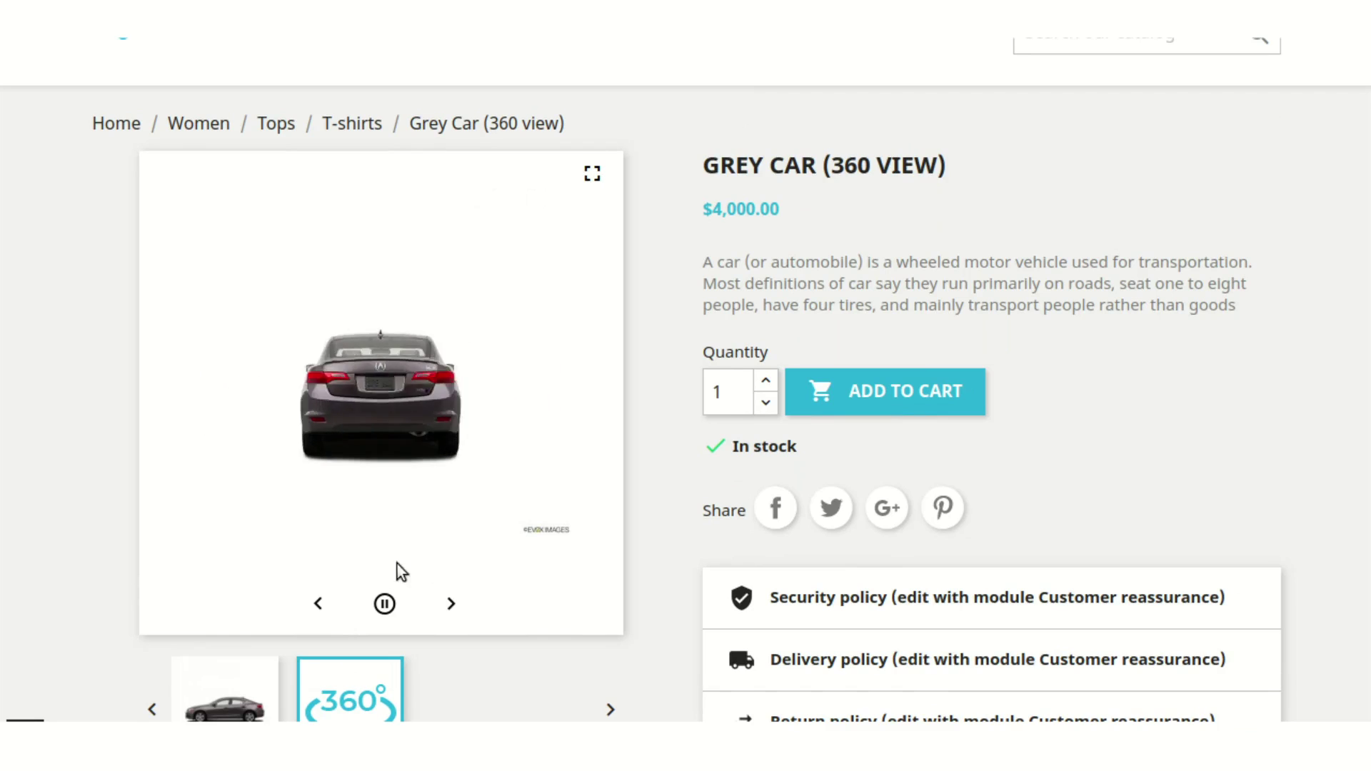
pyautogui.click(383, 605)
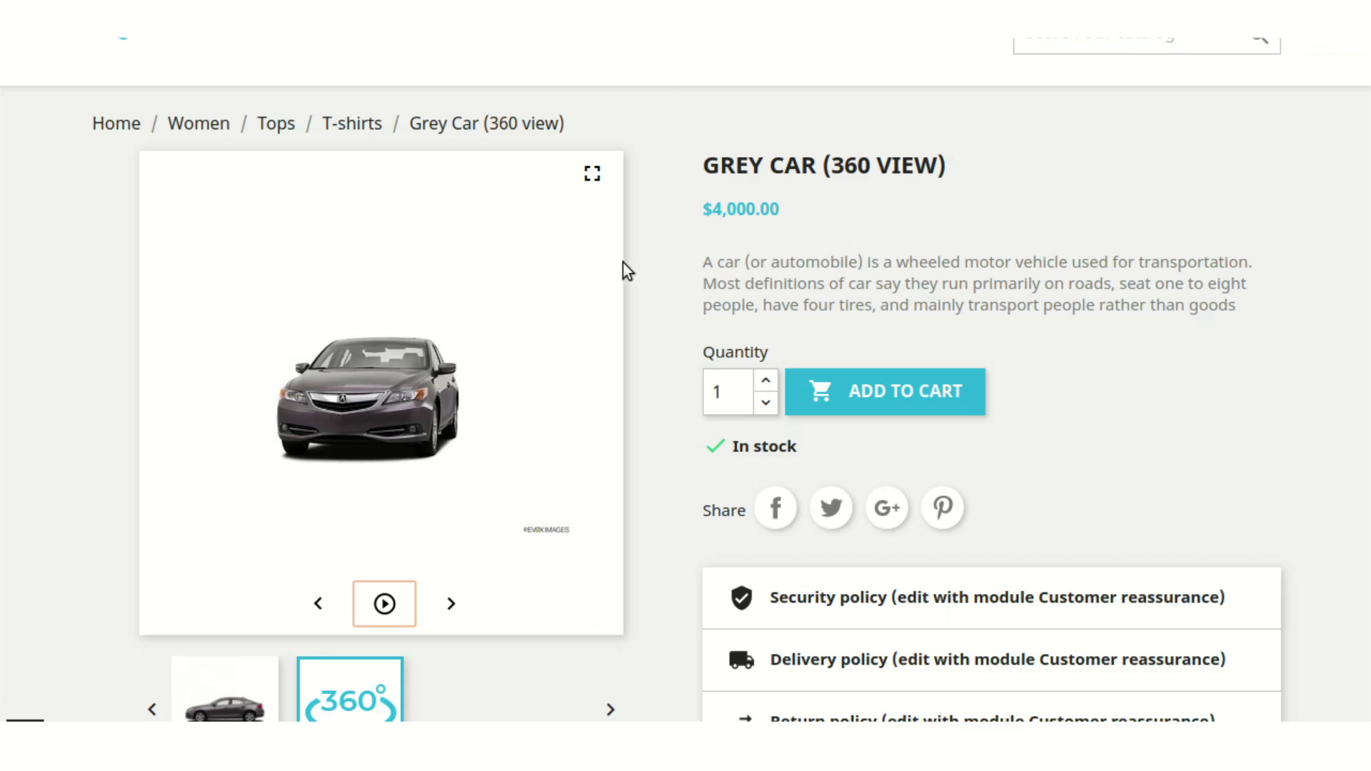
pyautogui.scroll(2, 934, 169)
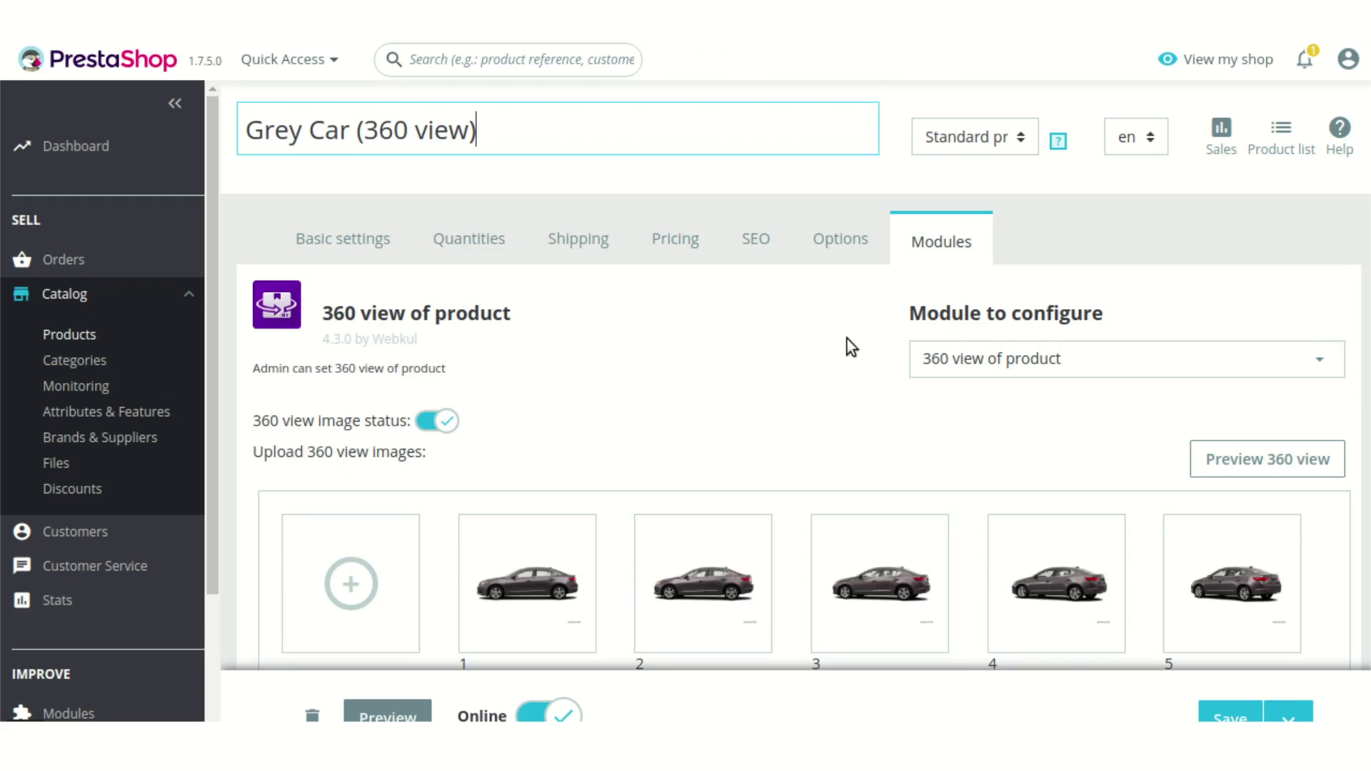
# Examine the uploaded 360 view images in the Grey Car (360 view) product's module settings, and check the module configuration again.
pyautogui.scroll(-3, 857, 336)
pyautogui.scroll(-2, 600, 382)
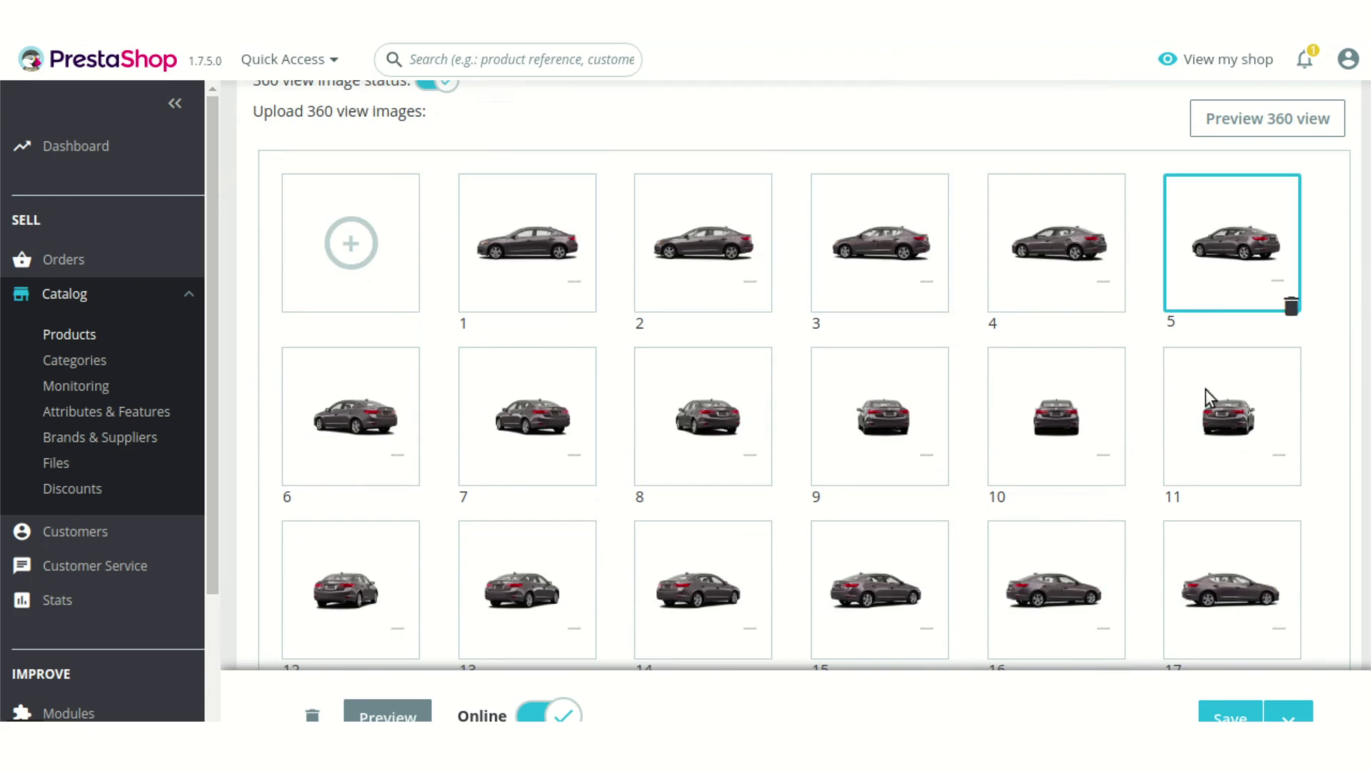
pyautogui.scroll(-1, 1180, 428)
pyautogui.scroll(-4, 1172, 425)
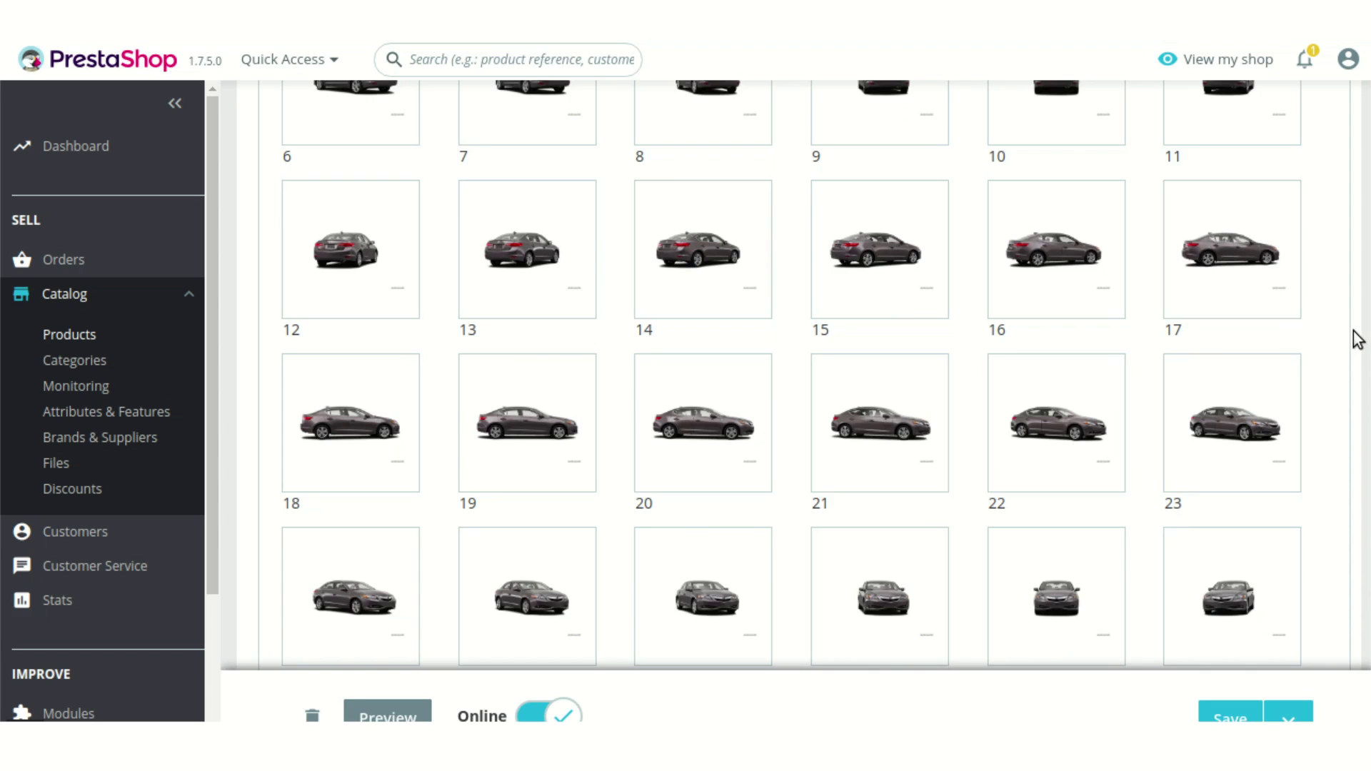
pyautogui.scroll(-3, 1357, 338)
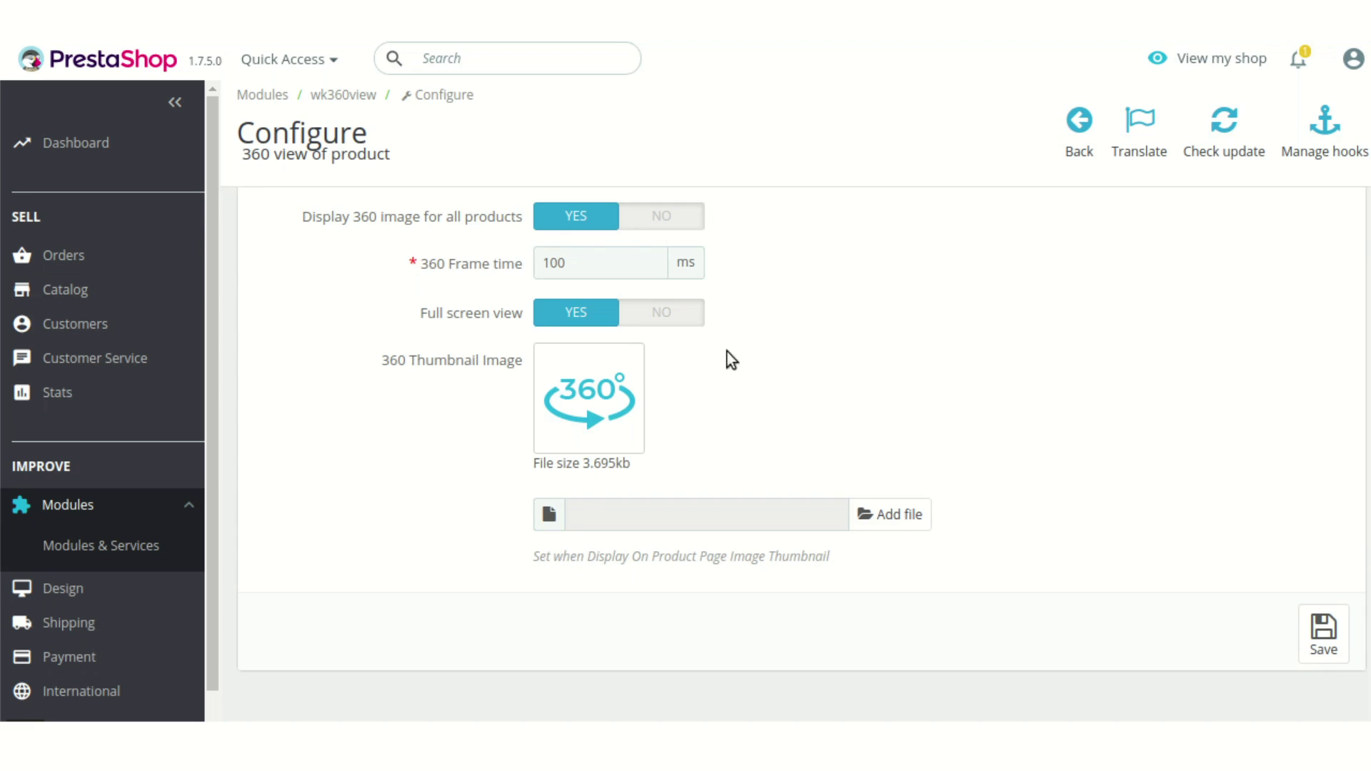
pyautogui.scroll(3, 747, 374)
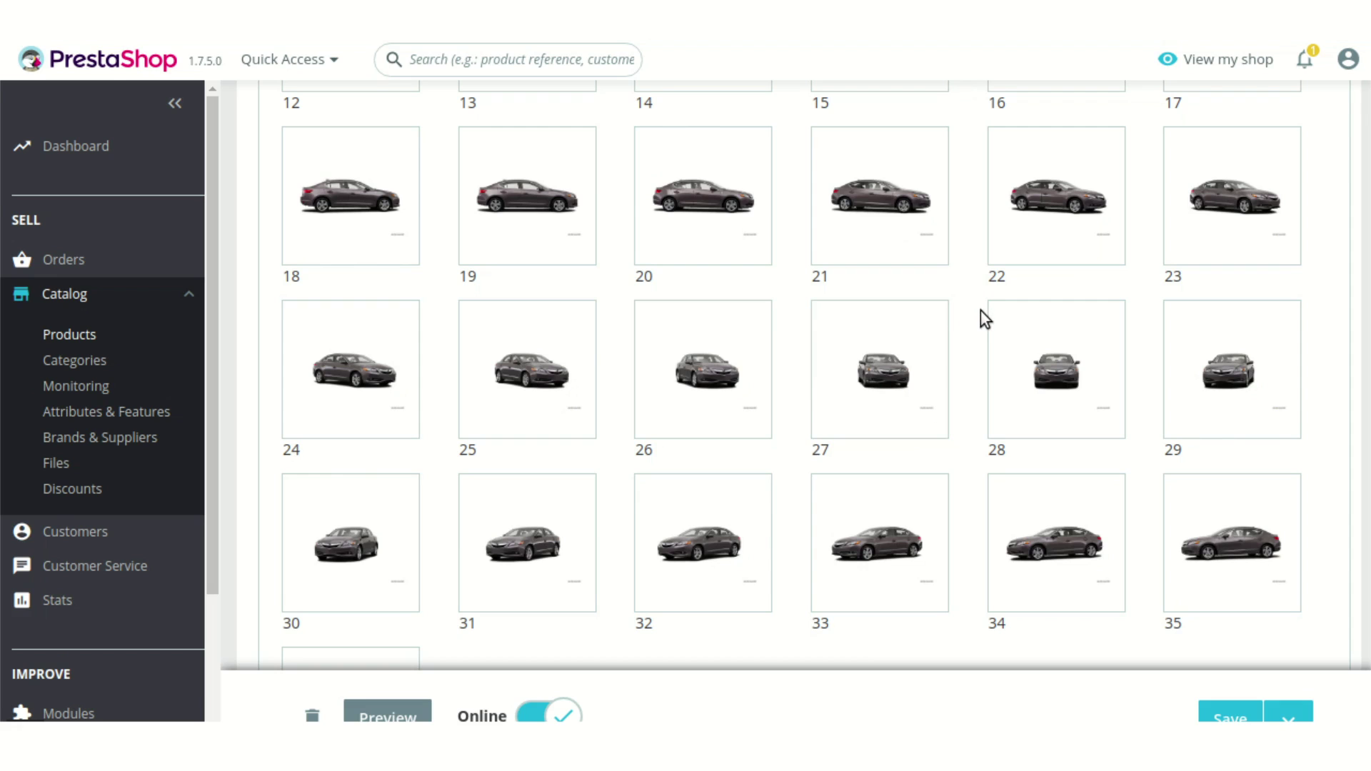
pyautogui.scroll(10, 980, 310)
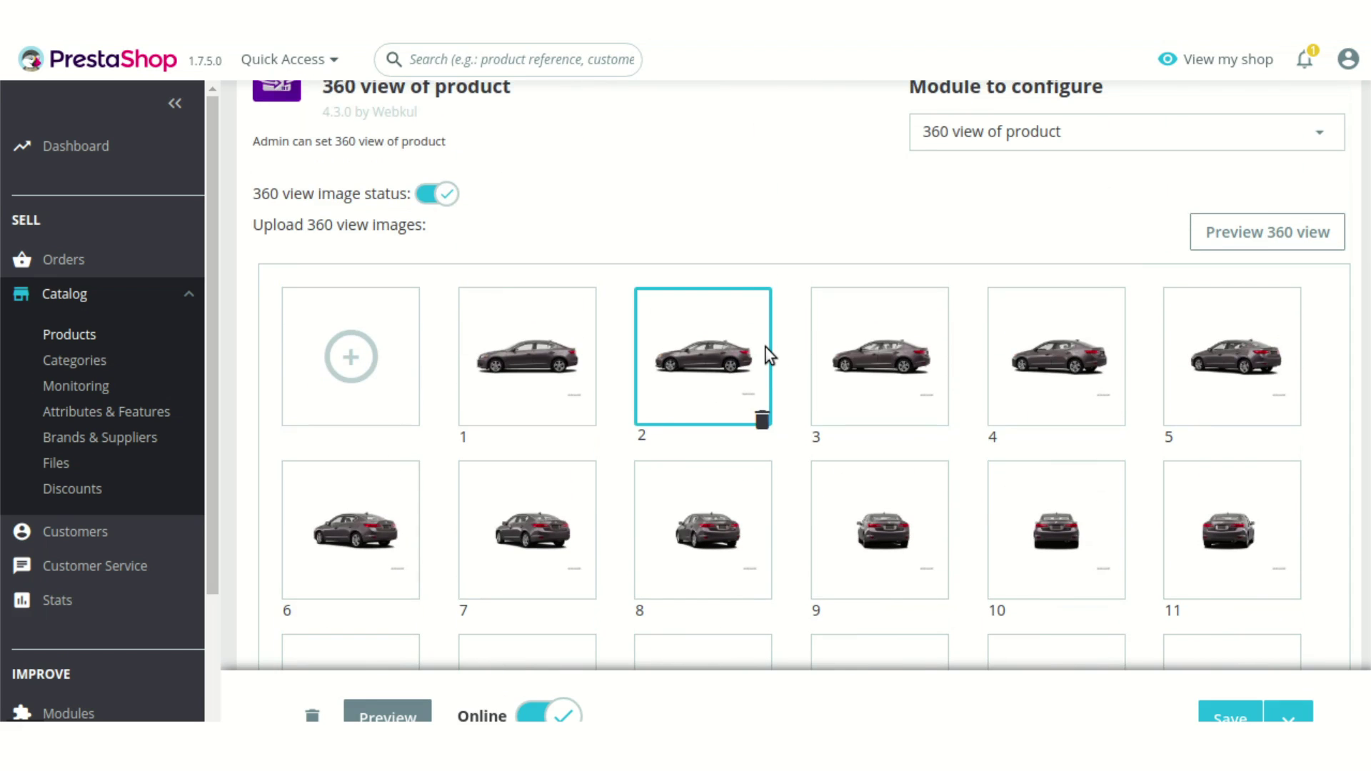
pyautogui.scroll(2, 765, 349)
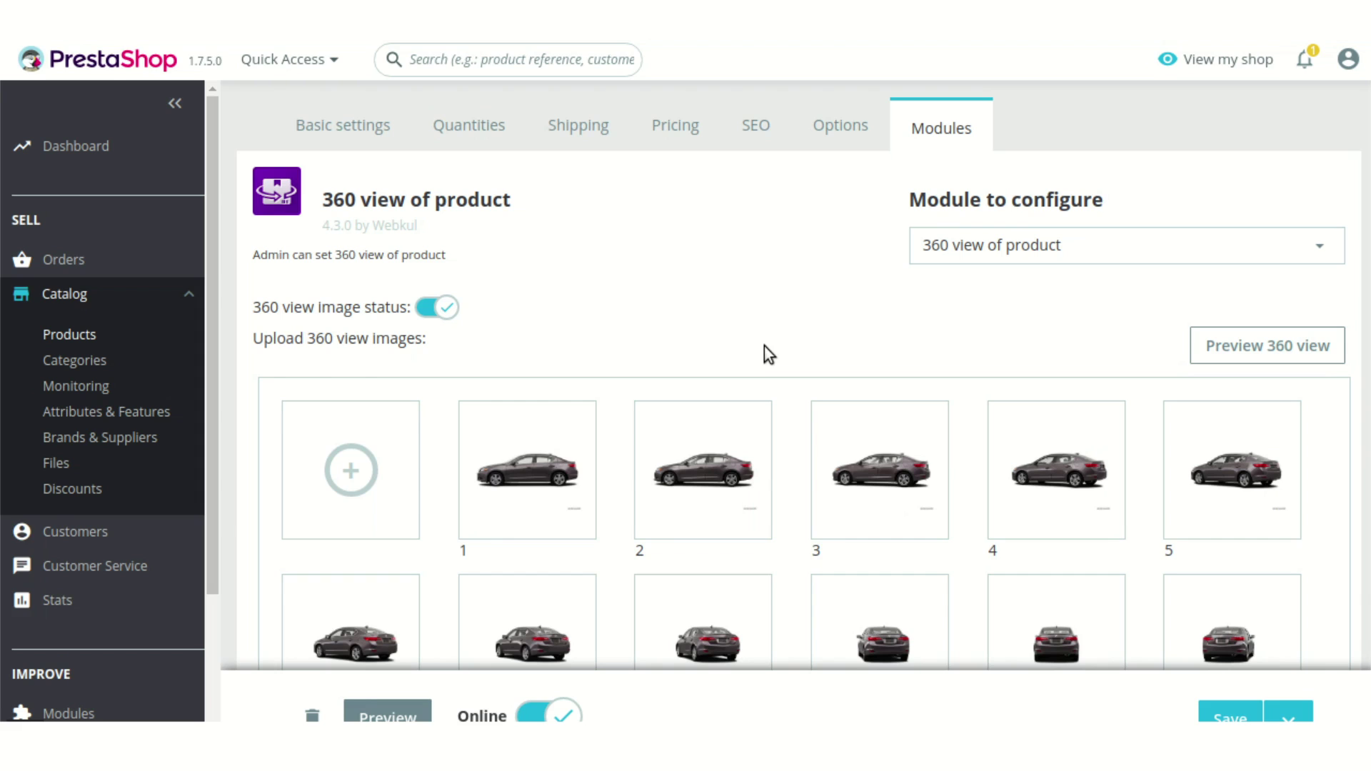
pyautogui.scroll(2, 764, 345)
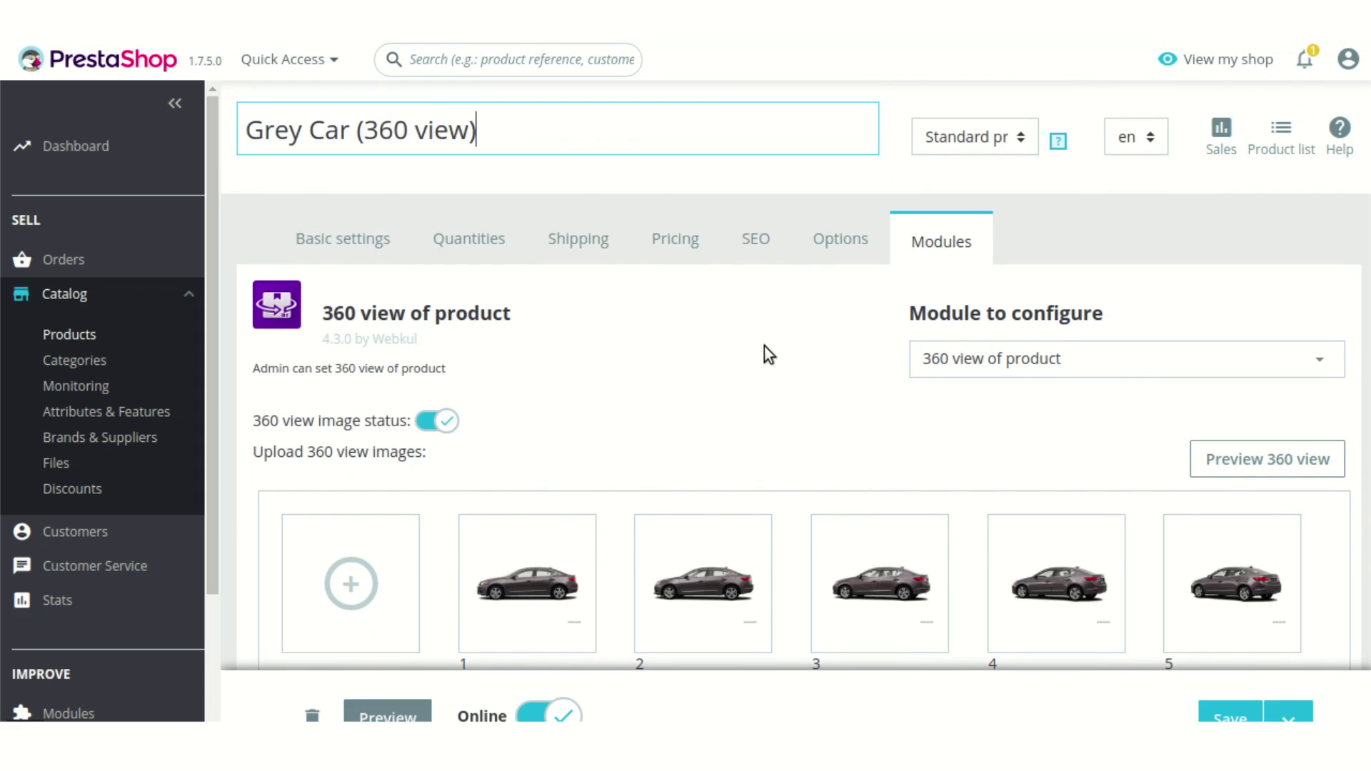